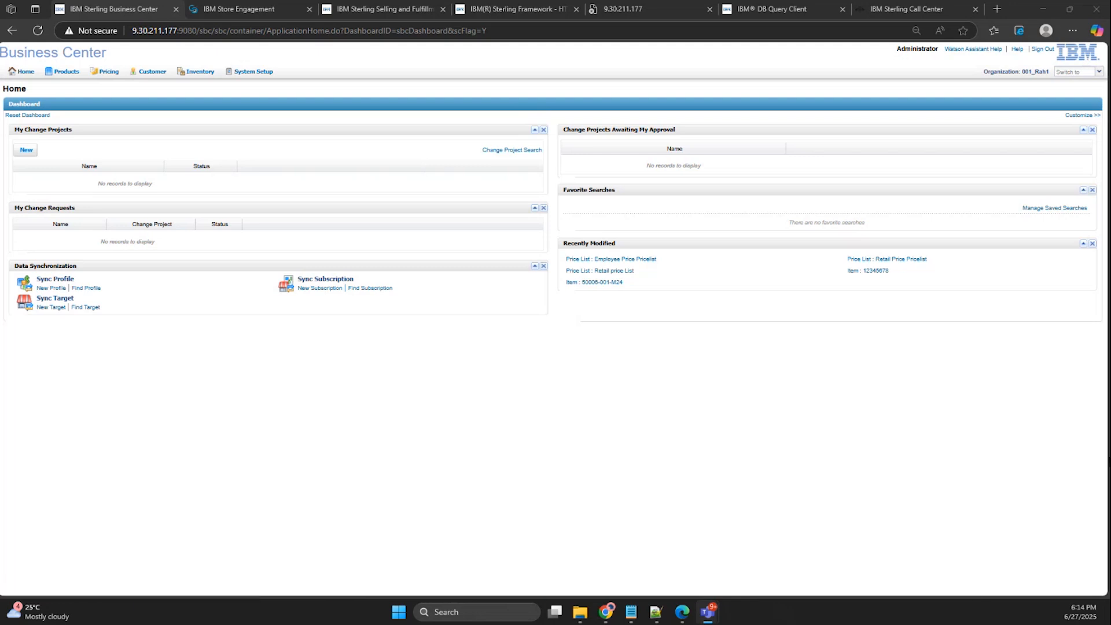
Search all price lists in the pricing area and open Retail Price Pricelist to review its item prices.
left_click(108, 74)
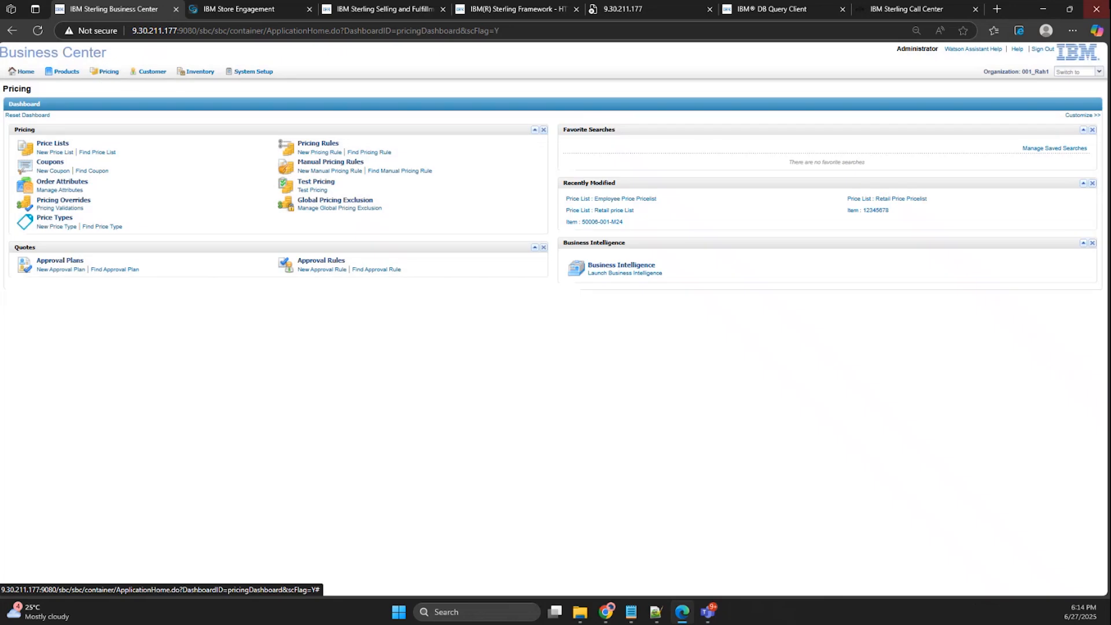
triple_click(1016, 72)
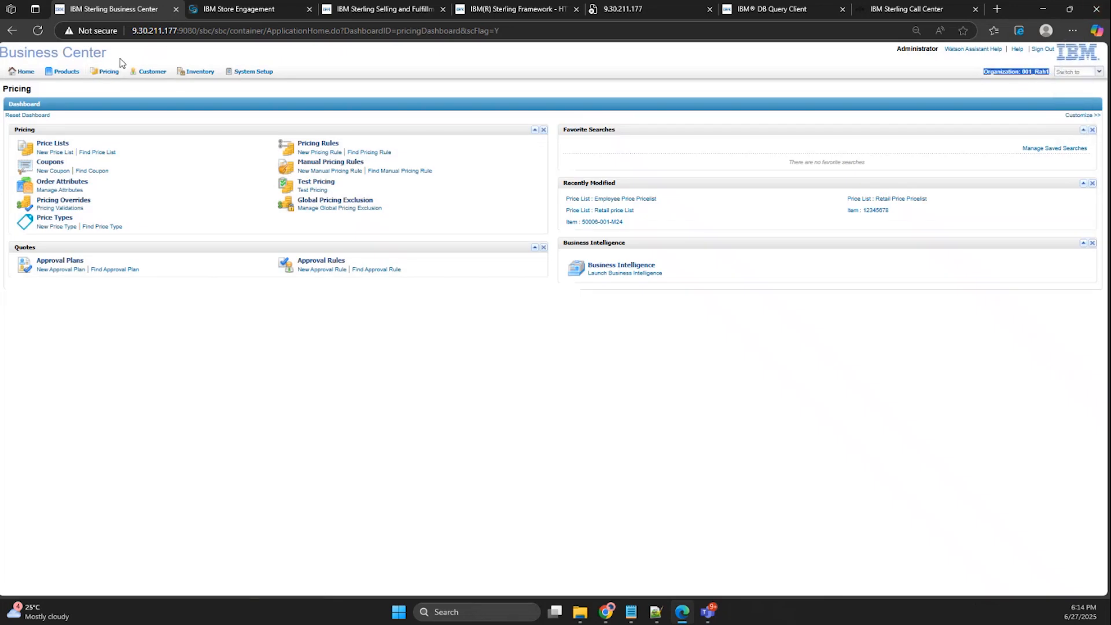
left_click(109, 72)
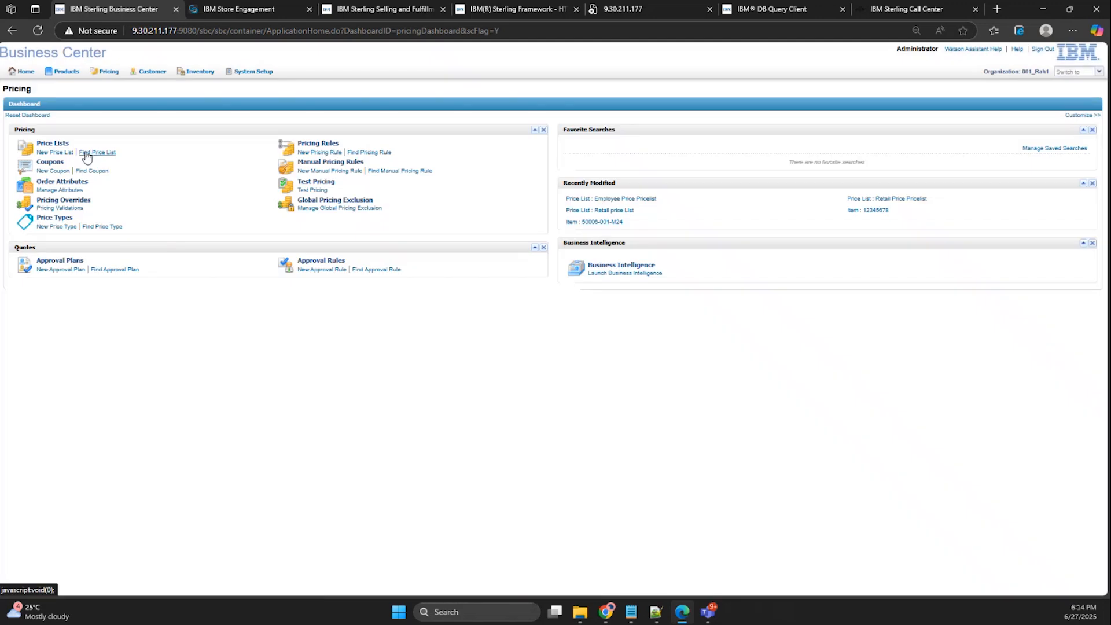
left_click(85, 154)
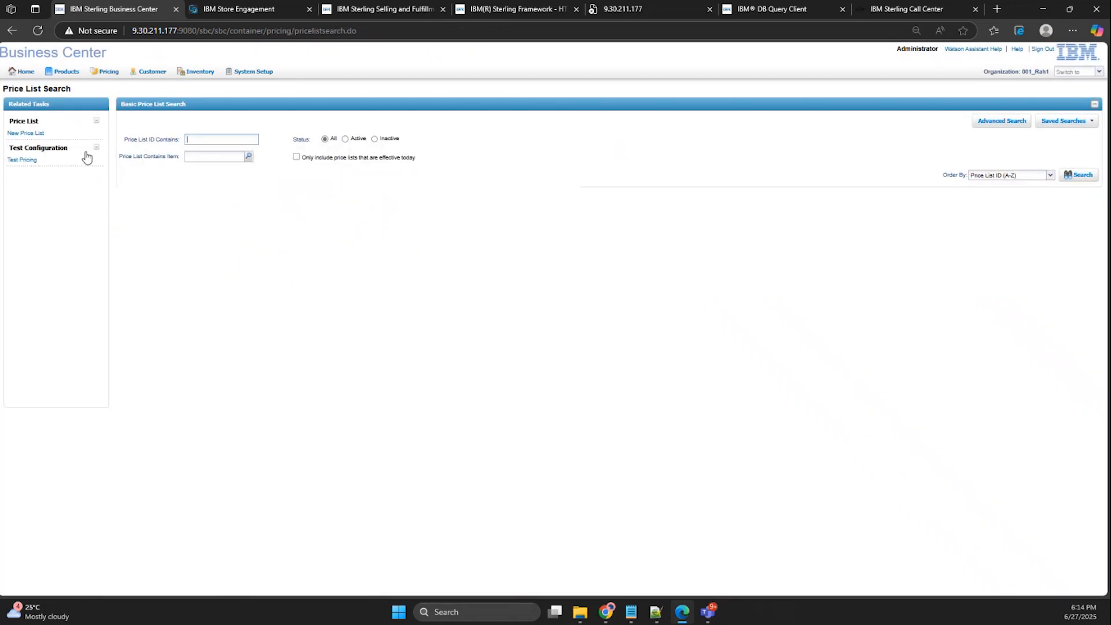
left_click(1078, 174)
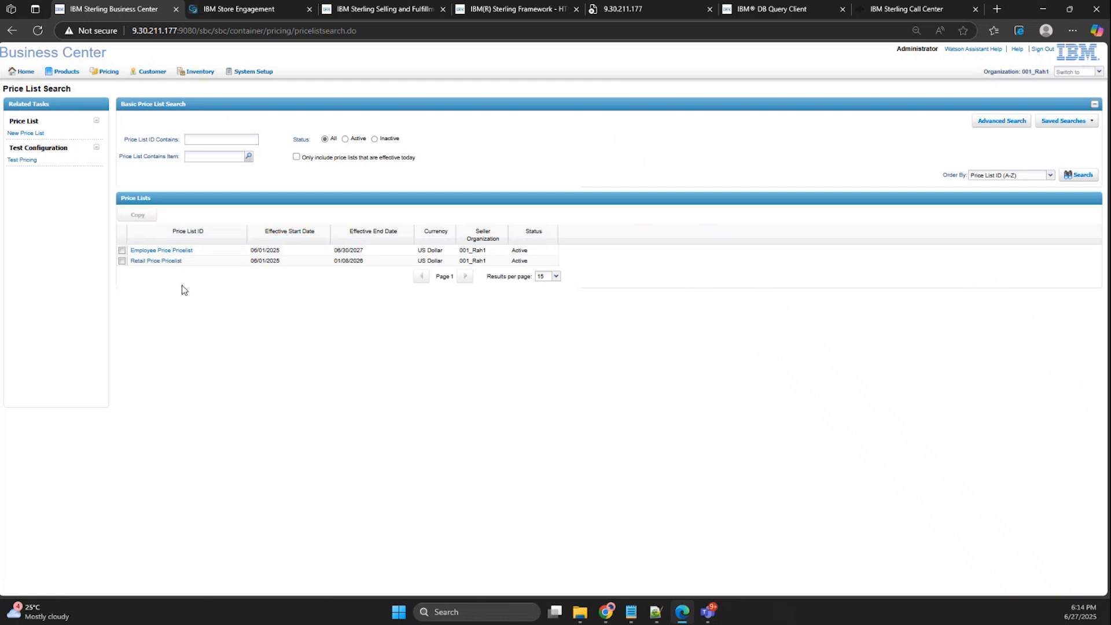
left_click(143, 260)
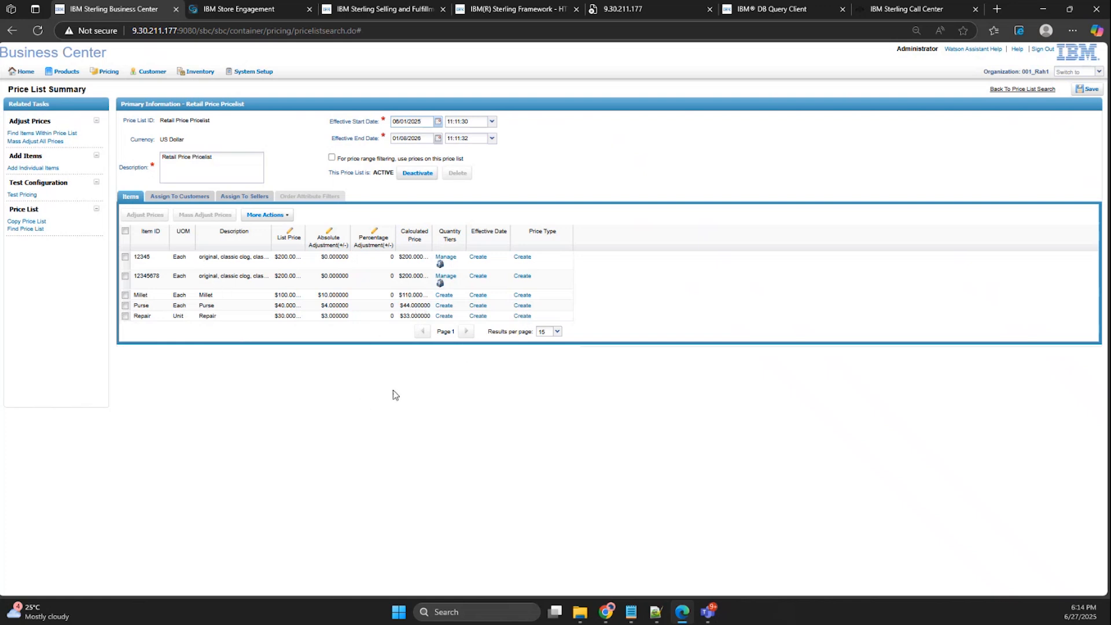
Switch to IBM Store Engagement and find the product Purse from the customer service page.
left_click(248, 14)
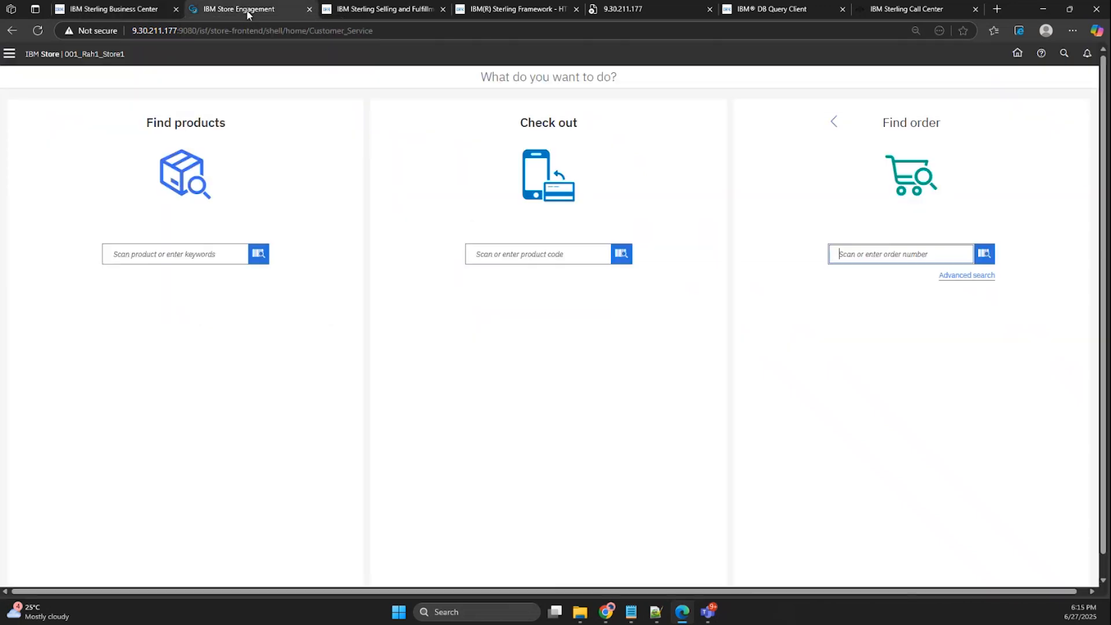
left_click(10, 54)
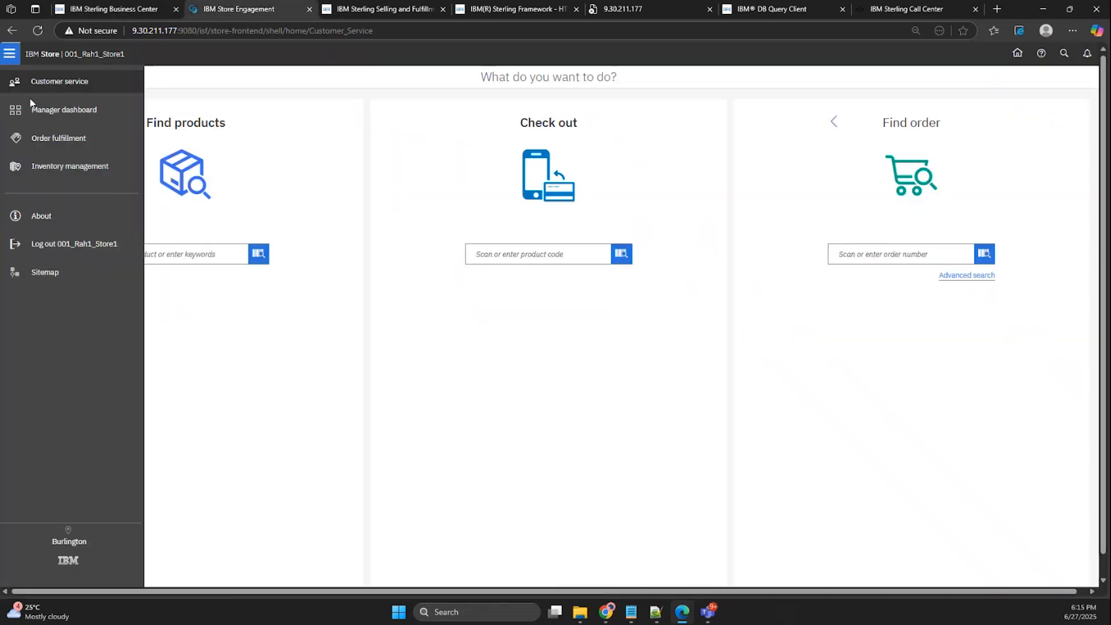
left_click(74, 82)
left_click(201, 250)
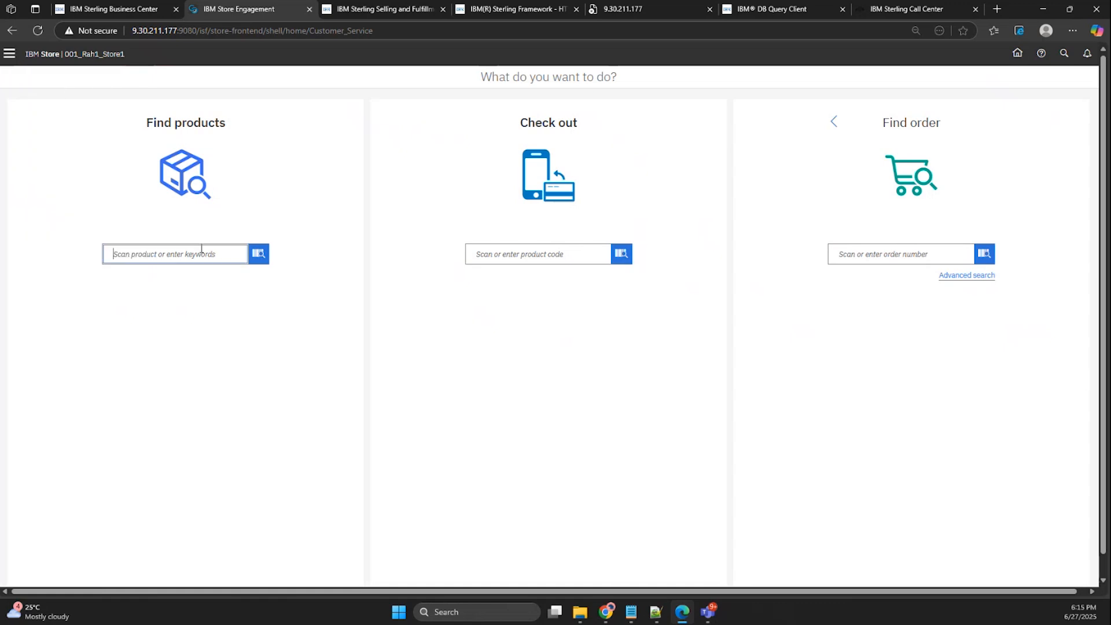
type("Purse")
left_click(259, 252)
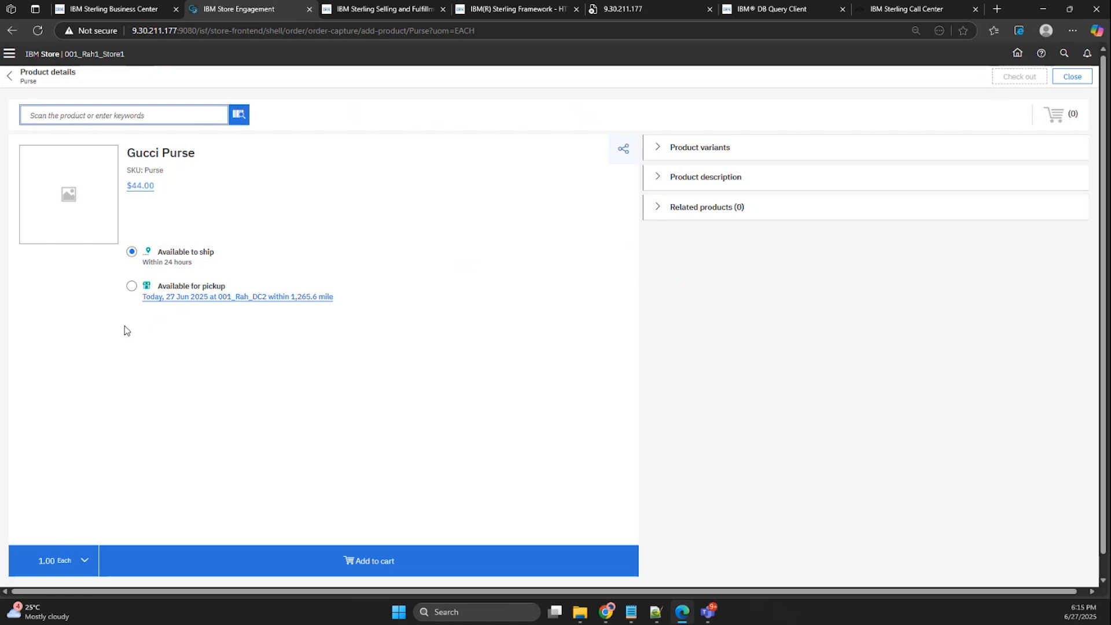
Add one Gucci Purse to the cart with the available-to-ship delivery option.
left_click(131, 287)
left_click(131, 251)
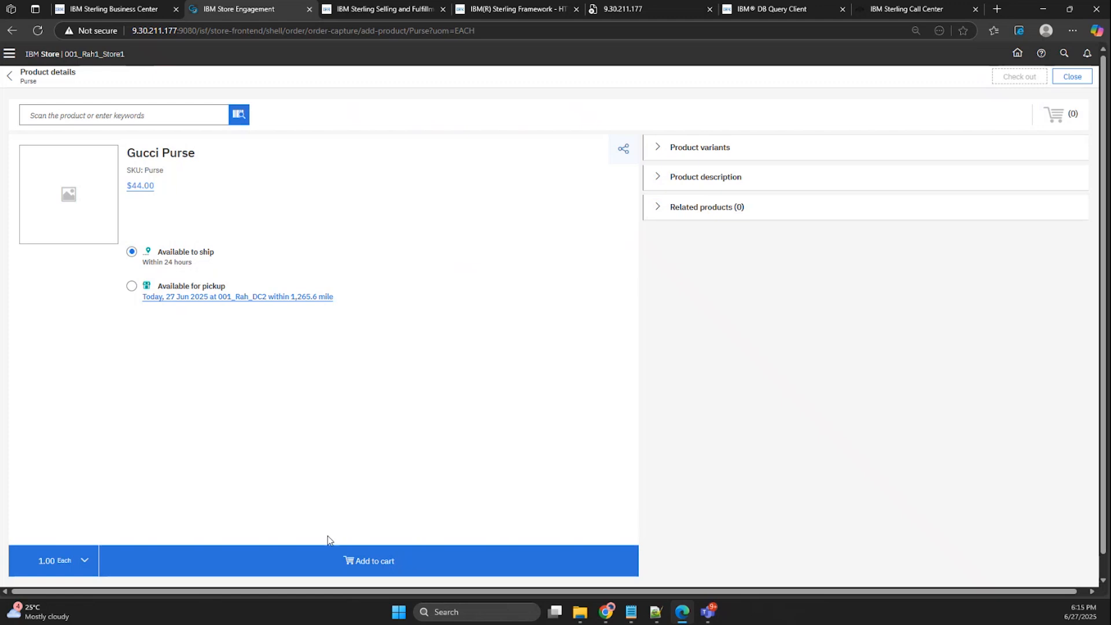
left_click(379, 570)
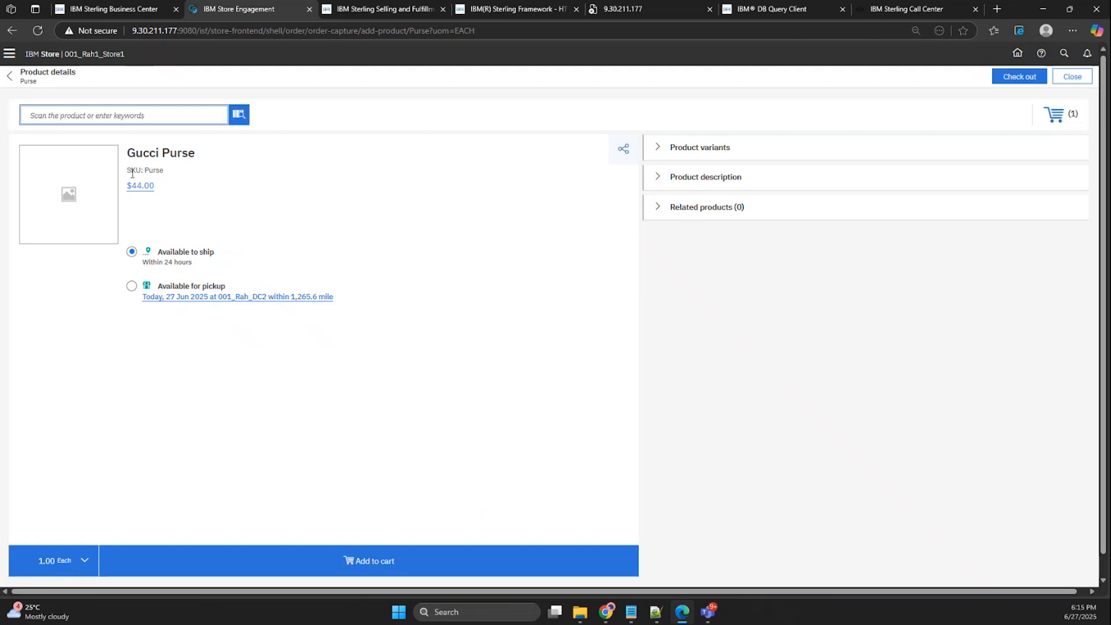
left_click_drag(131, 171, 165, 172)
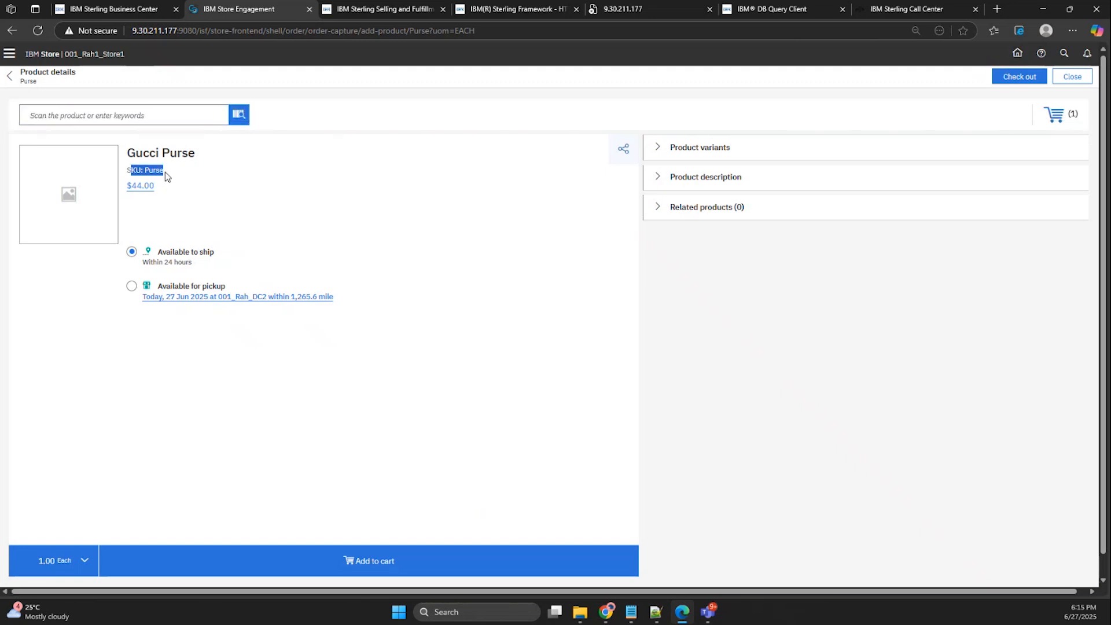
left_click(168, 185)
Review the purse's unit price in the cart and check out to the cart details page.
left_click(1062, 120)
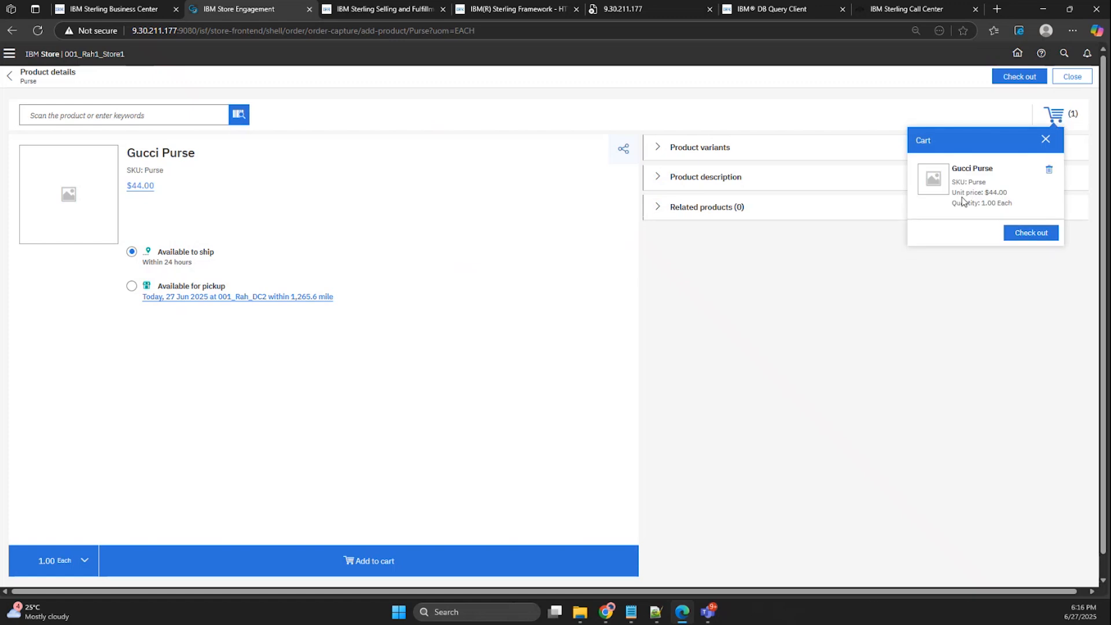
left_click_drag(953, 192, 1015, 192)
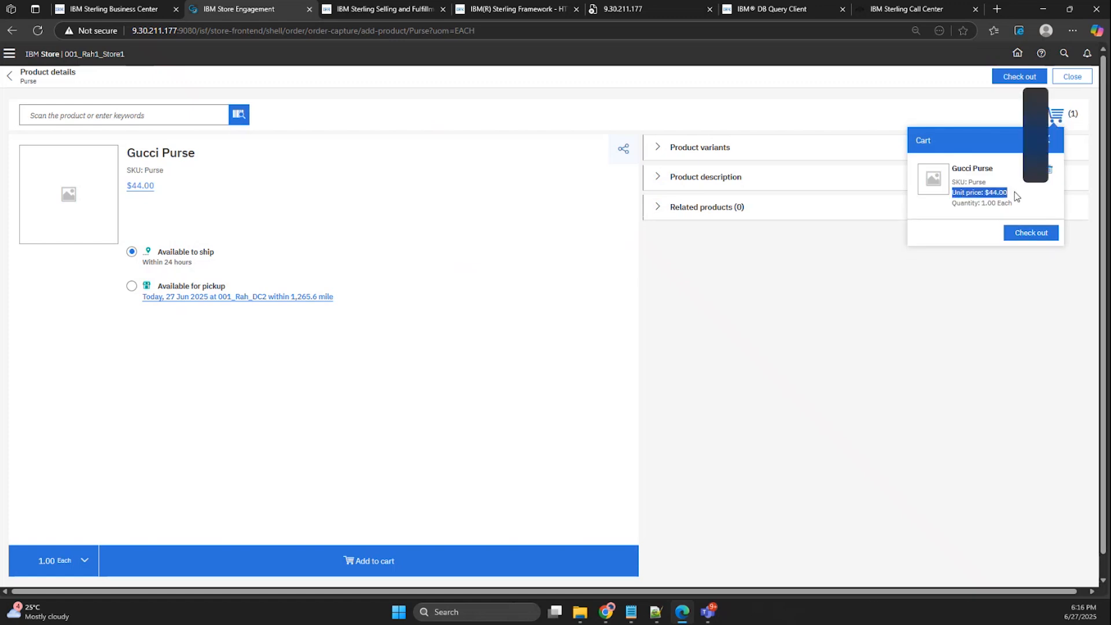
left_click(956, 206)
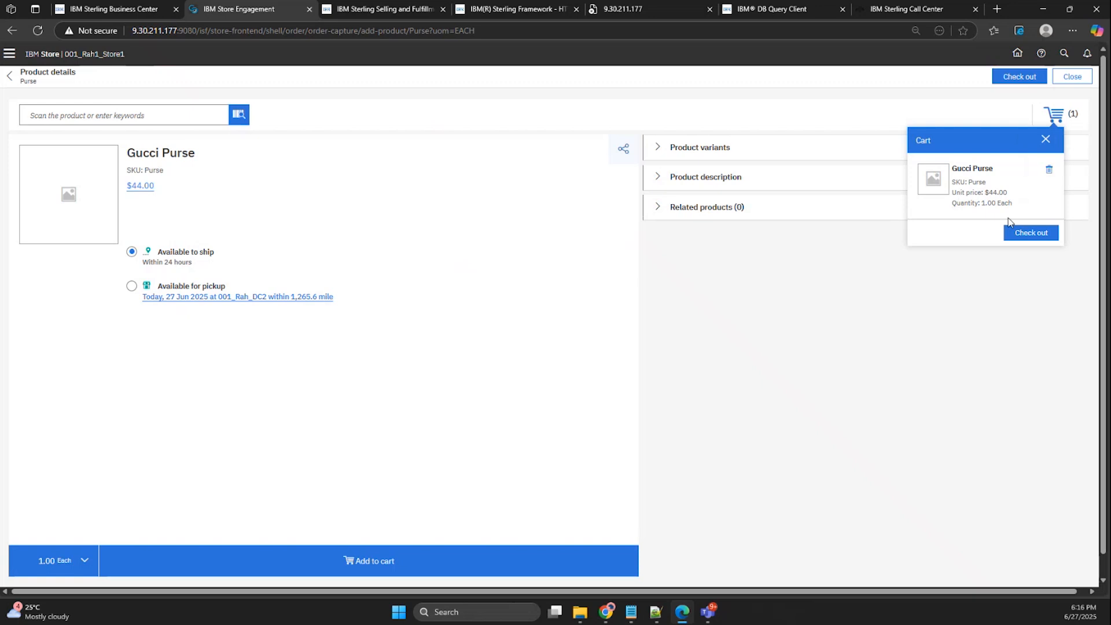
left_click(1029, 239)
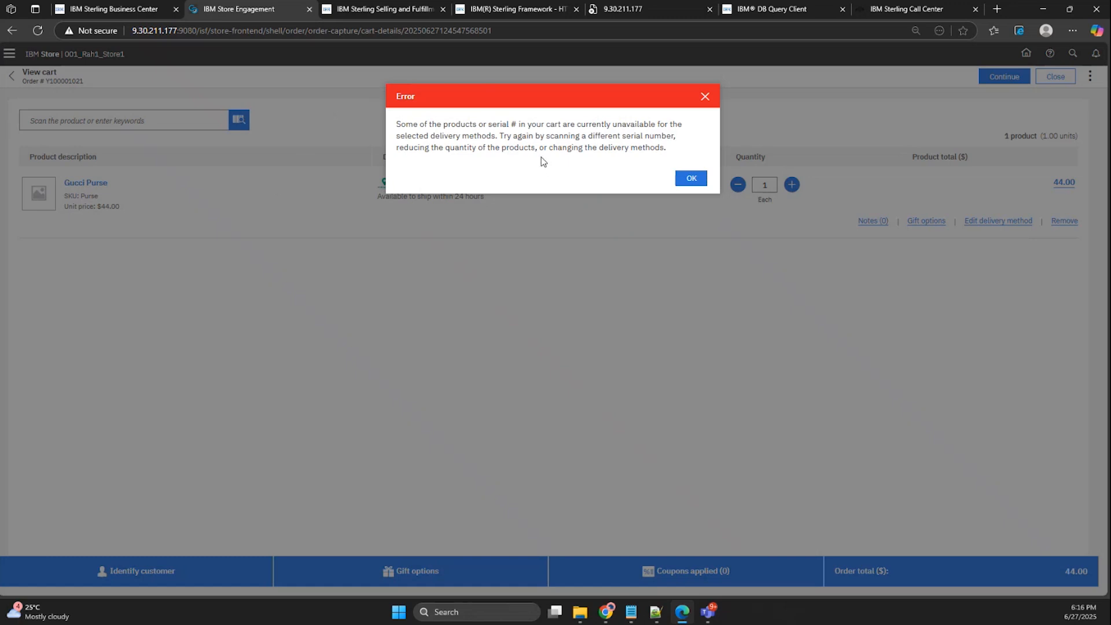
left_click_drag(511, 124, 671, 130)
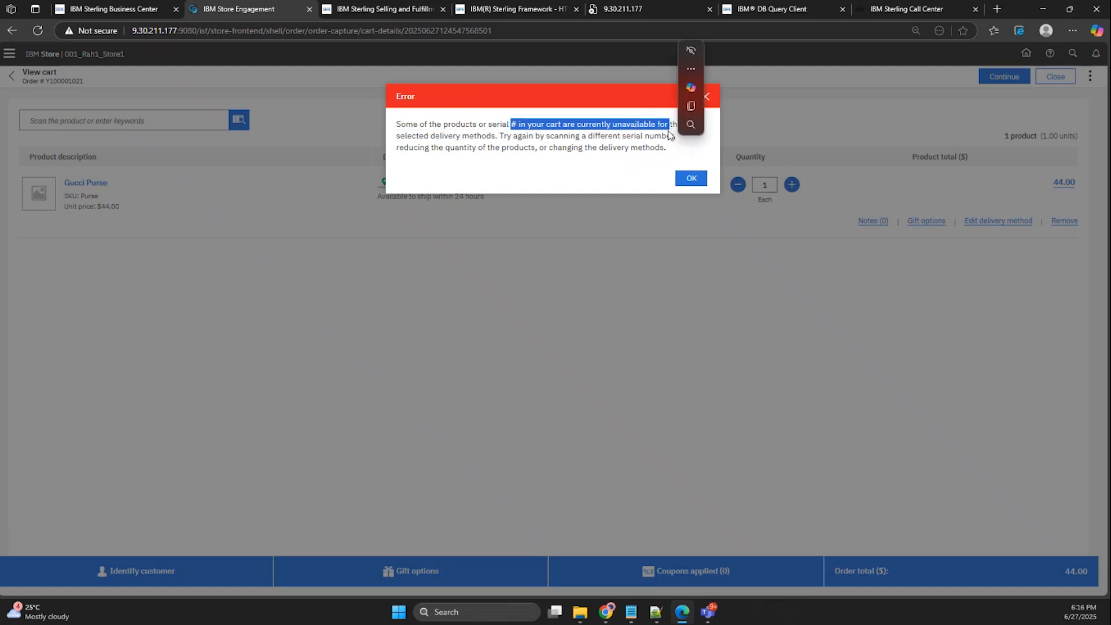
left_click(638, 164)
left_click(682, 179)
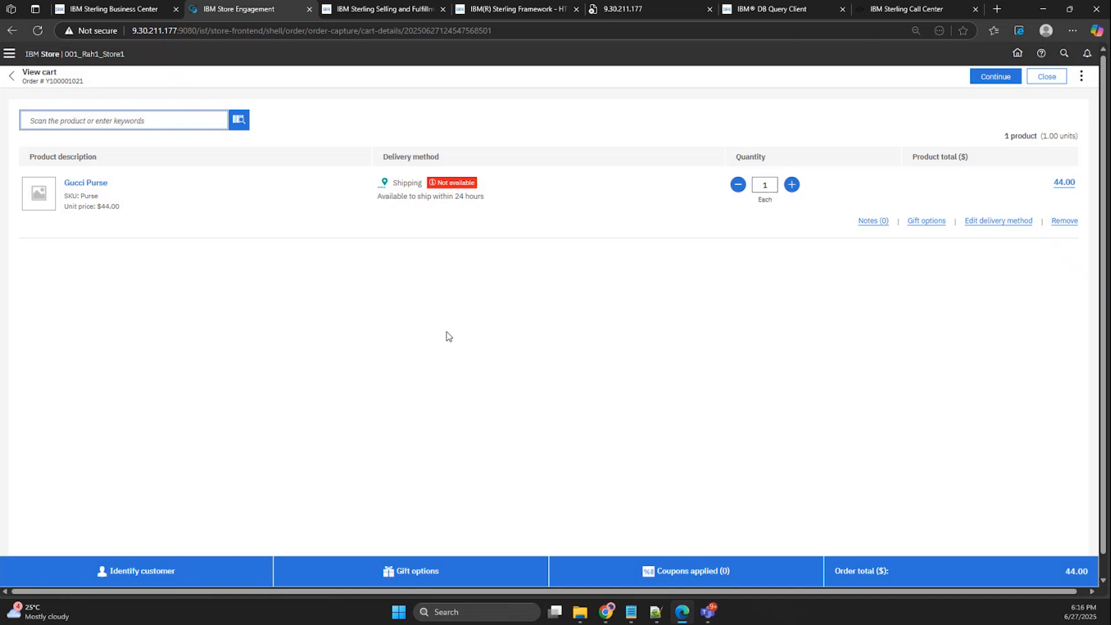
Change the Gucci Purse's delivery method to pickup at the nearby store 001_Rah1_Store1.
left_click(997, 223)
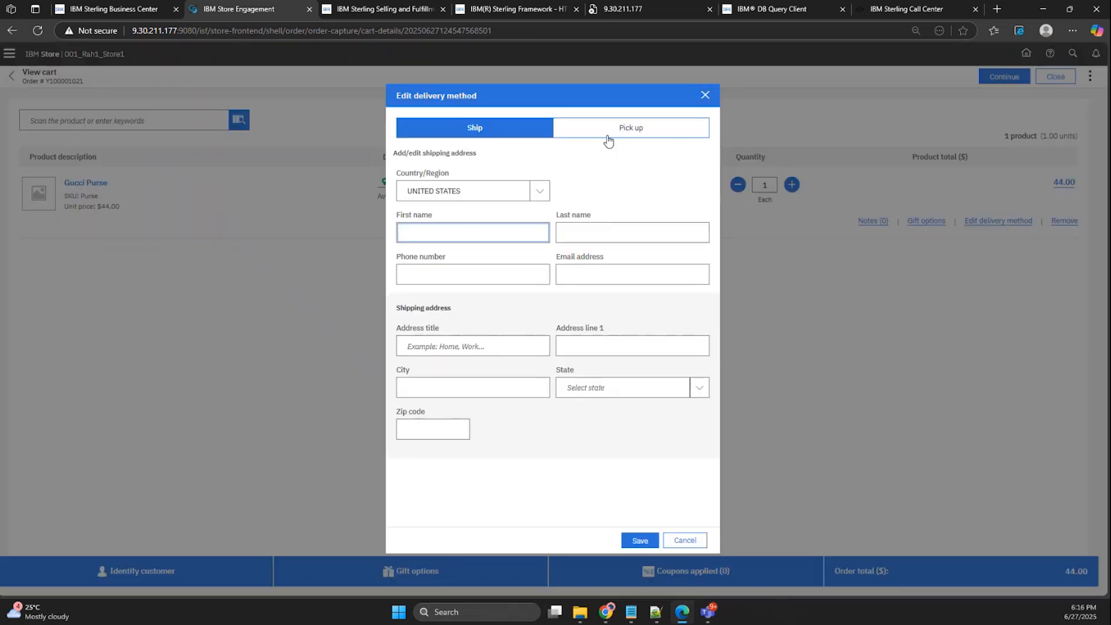
left_click(637, 135)
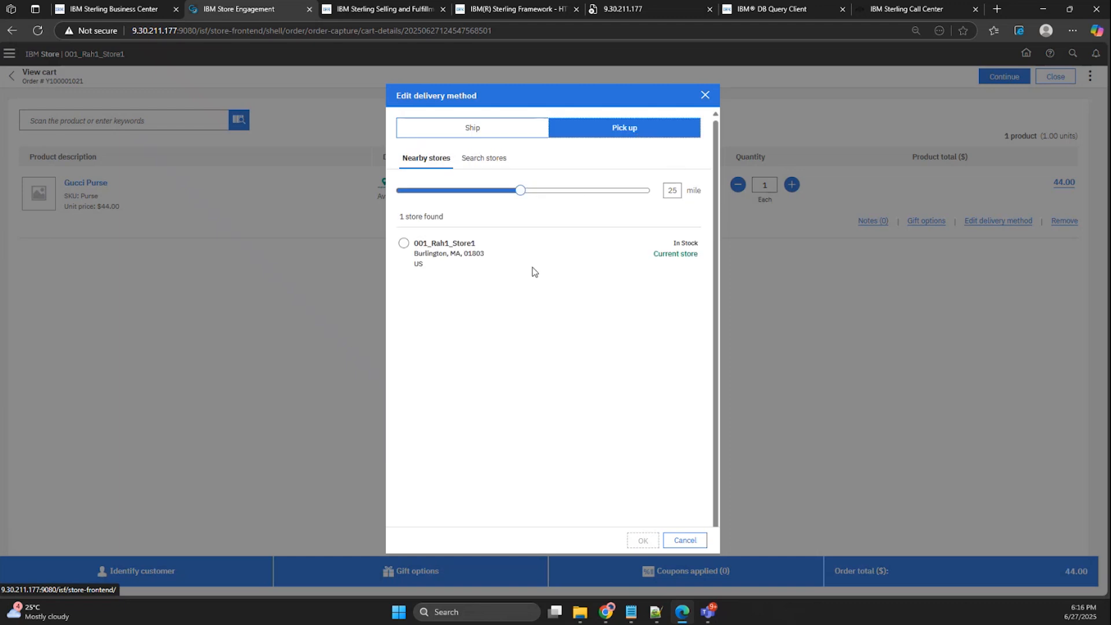
left_click(403, 243)
left_click(643, 541)
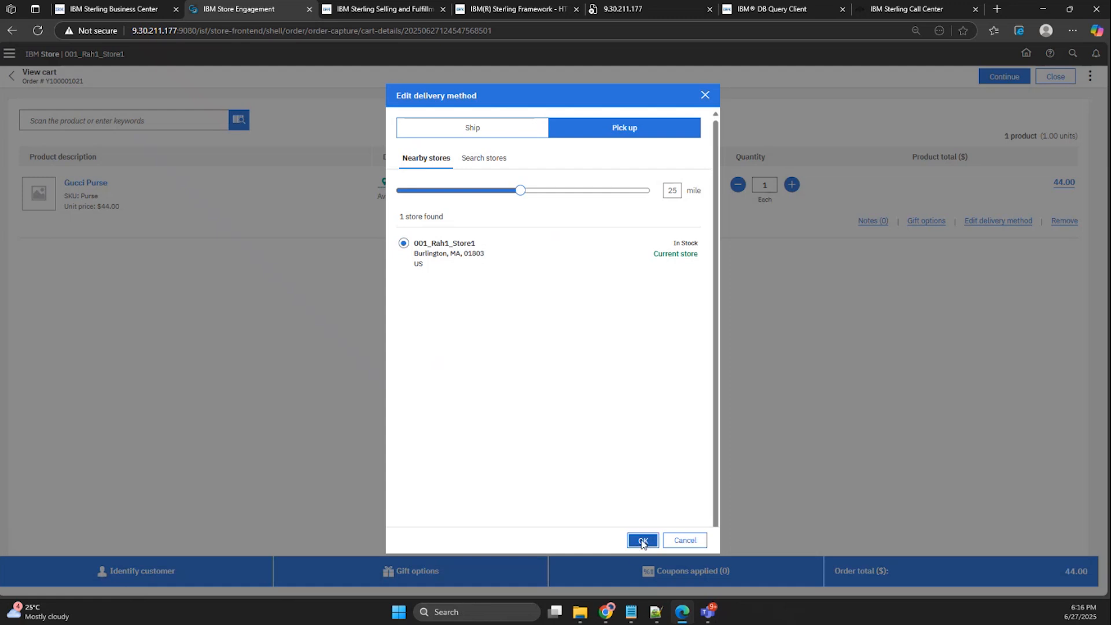
left_click(643, 541)
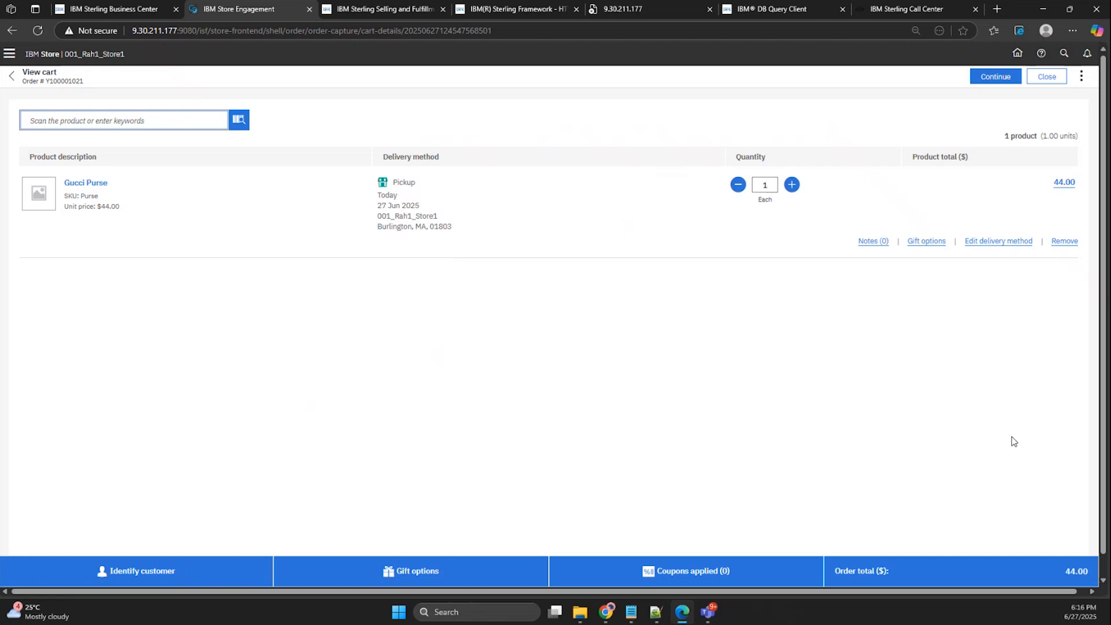
Identify the order's existing customer by searching for the customer's first name and assign the matching record.
left_click(158, 574)
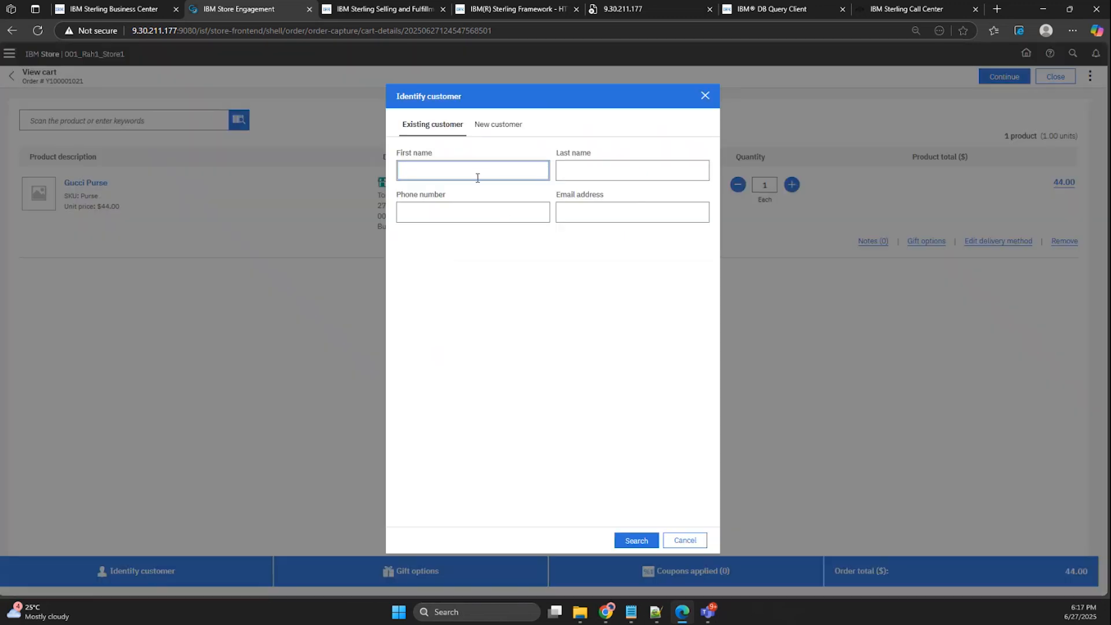
type("John")
left_click(643, 541)
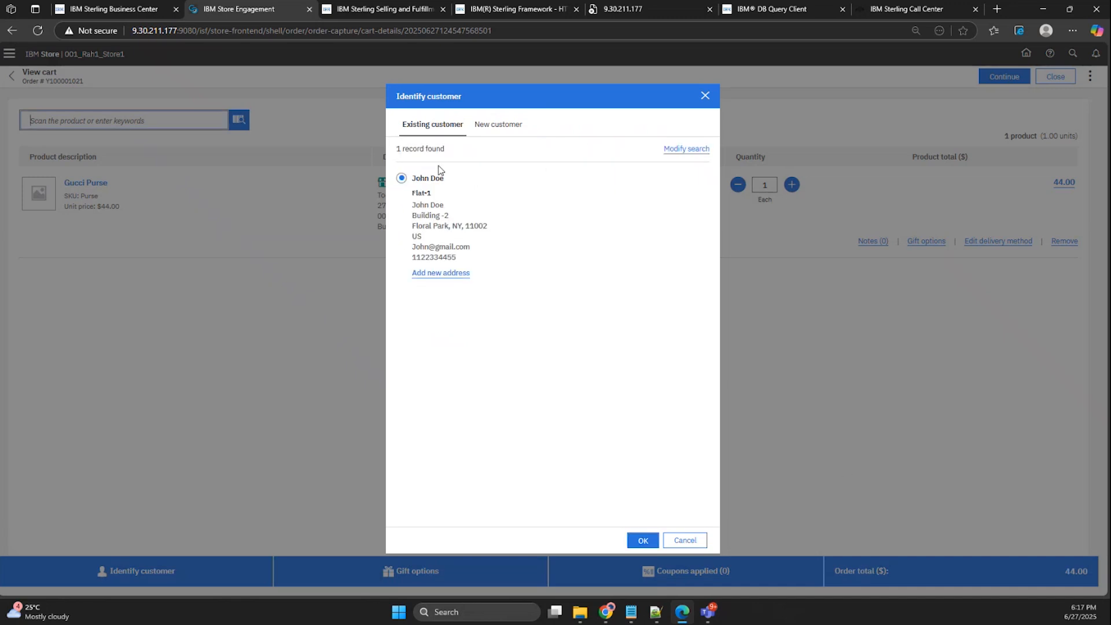
left_click(653, 544)
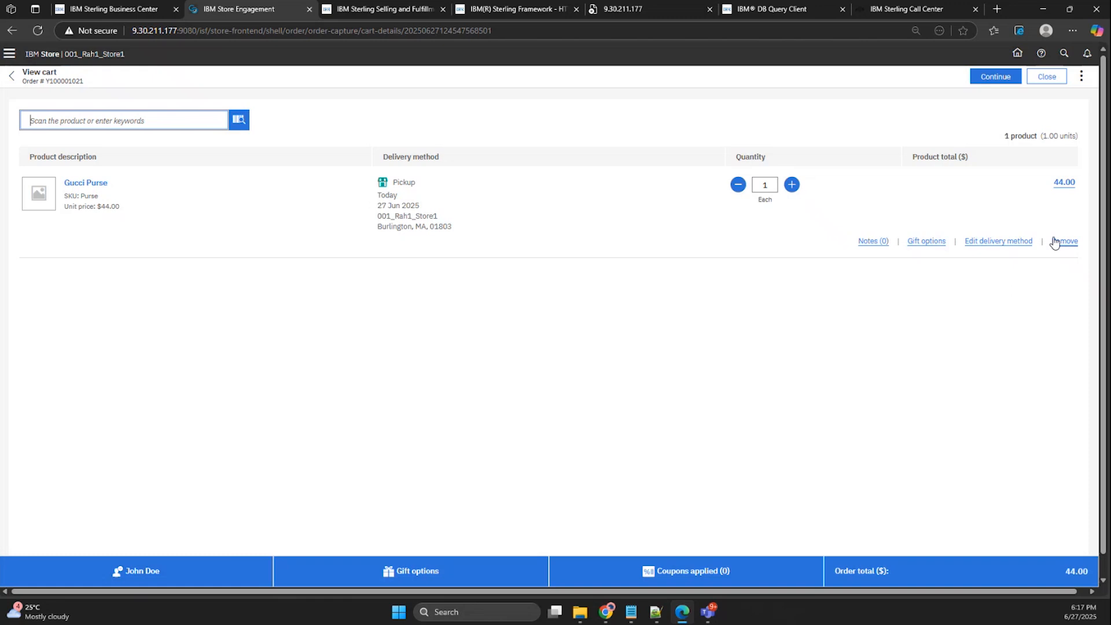
Continue to payment capture and add a credit card payment for the full order amount of $44.00.
left_click(992, 77)
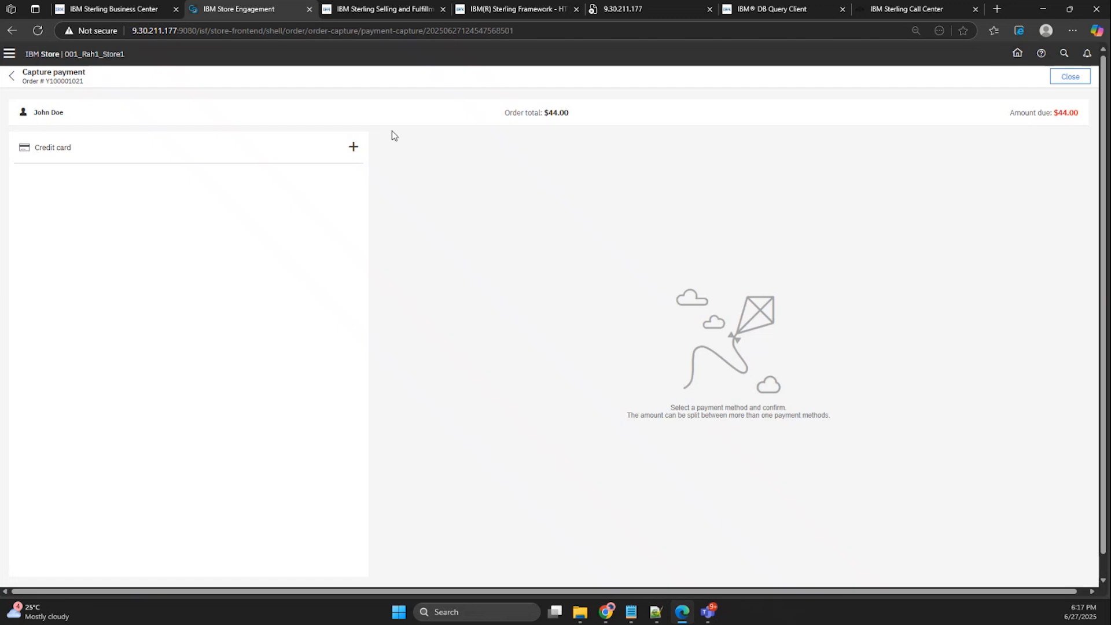
left_click(353, 146)
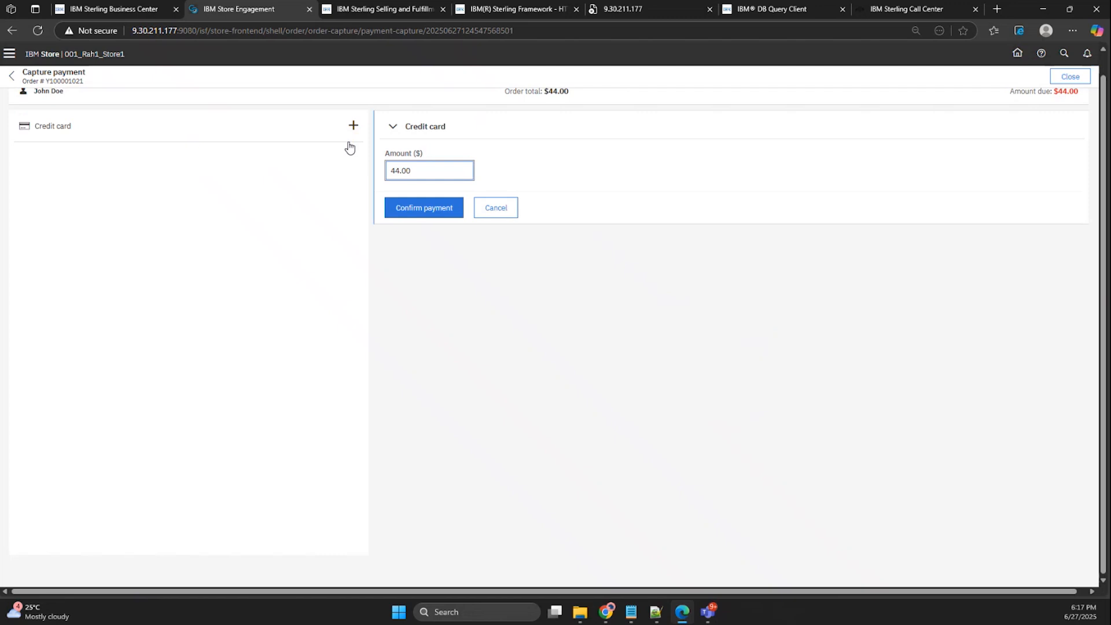
left_click(351, 130)
left_click(393, 129)
left_click(393, 130)
left_click(412, 169)
left_click(409, 207)
left_click_drag(46, 81, 102, 86)
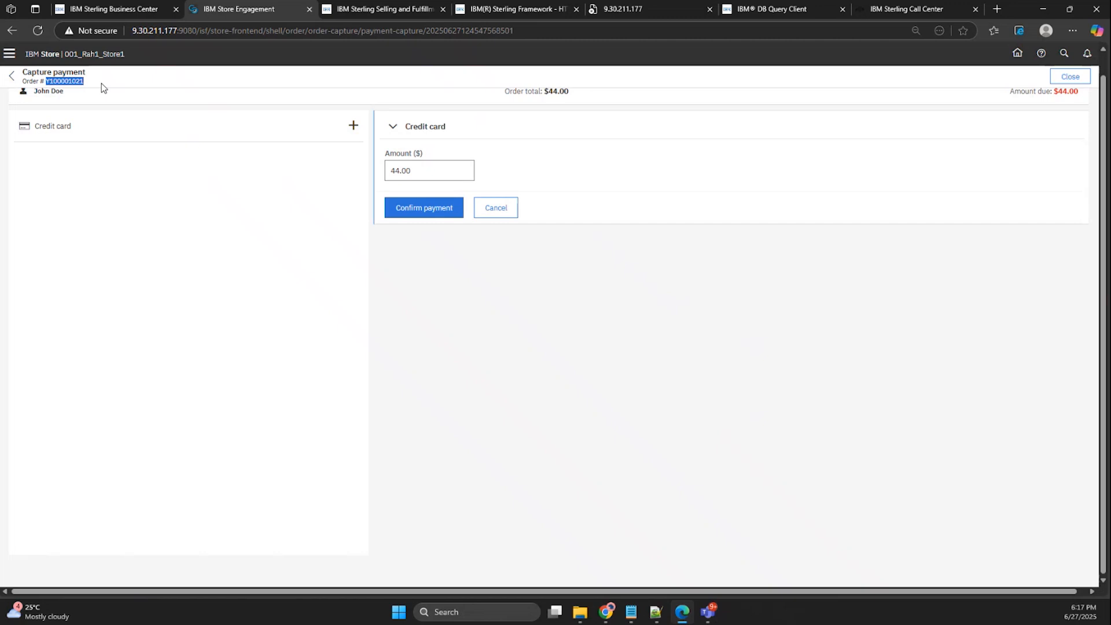
left_click(192, 85)
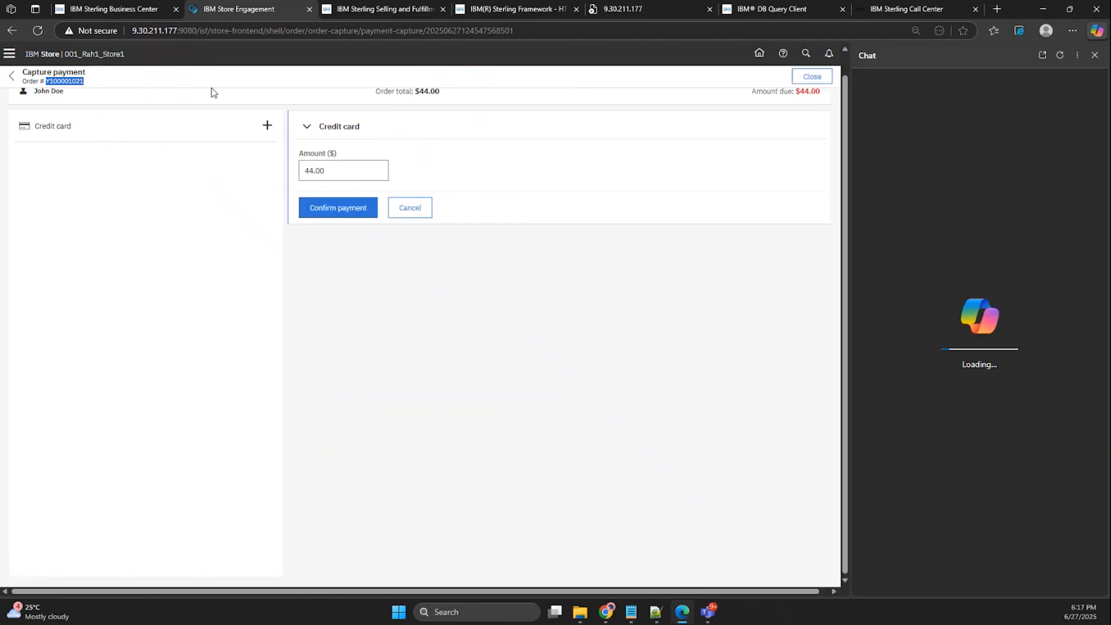
left_click(1095, 55)
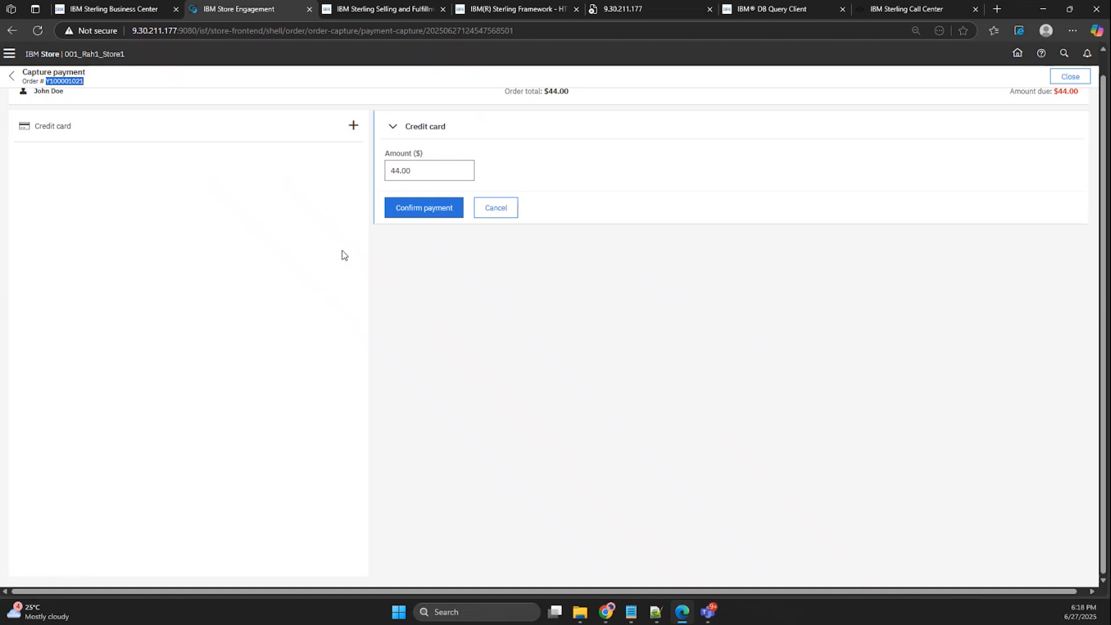
Confirm the credit card payment and continue to the order summary to review the pickup status.
left_click(431, 210)
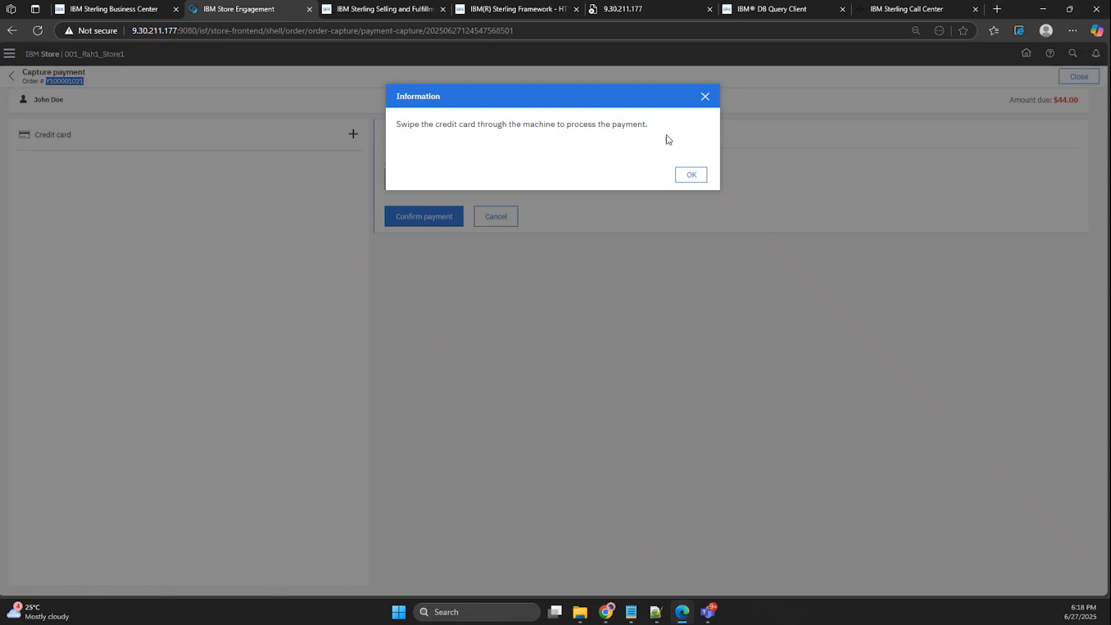
left_click(700, 175)
left_click(697, 175)
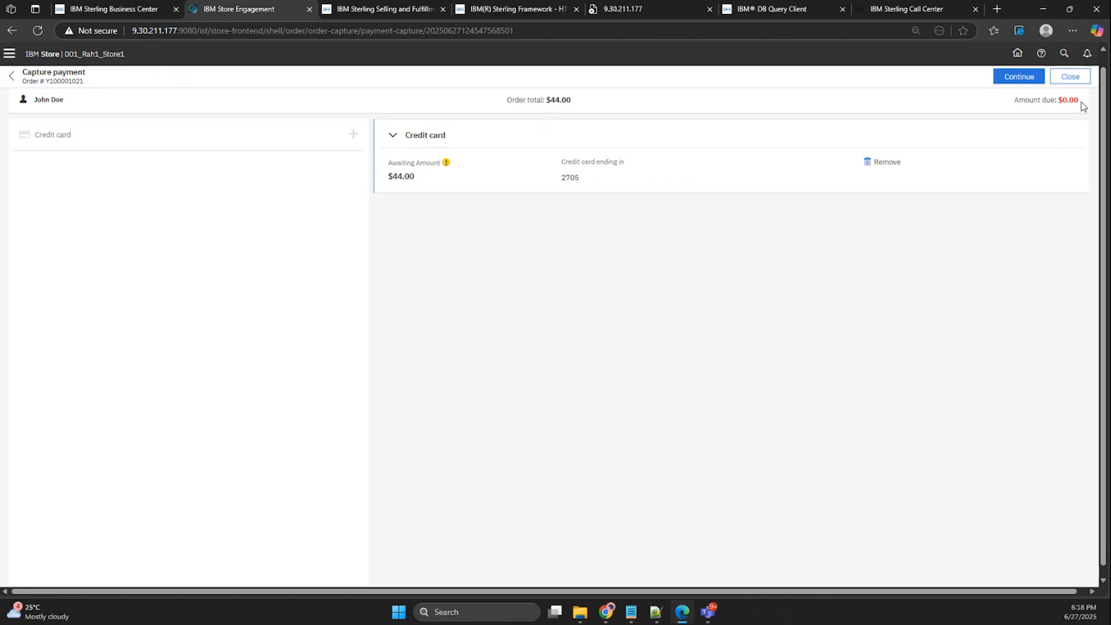
left_click_drag(1080, 104, 1014, 106)
left_click(1004, 80)
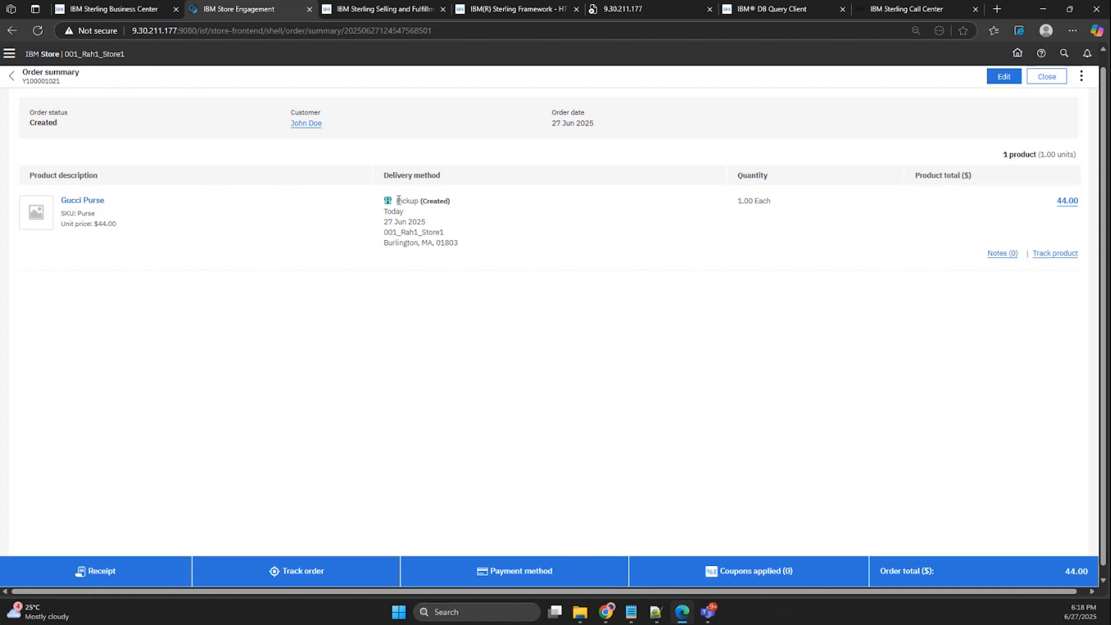
left_click_drag(397, 201, 474, 209)
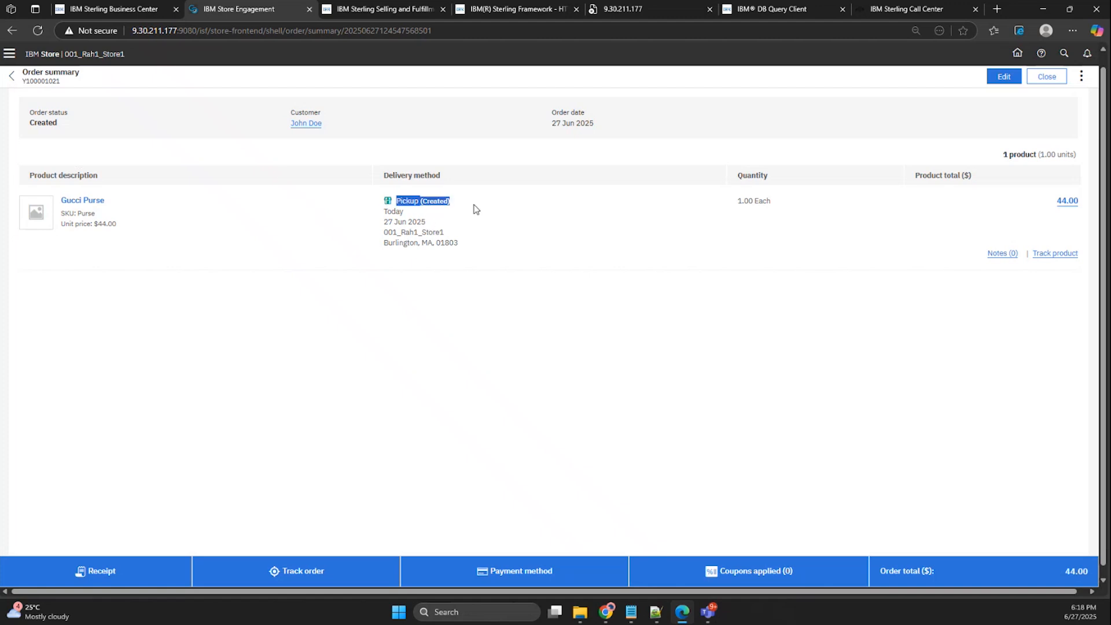
Check the shipment tracking for the Gucci Purse order line and close the tracking details.
left_click(586, 318)
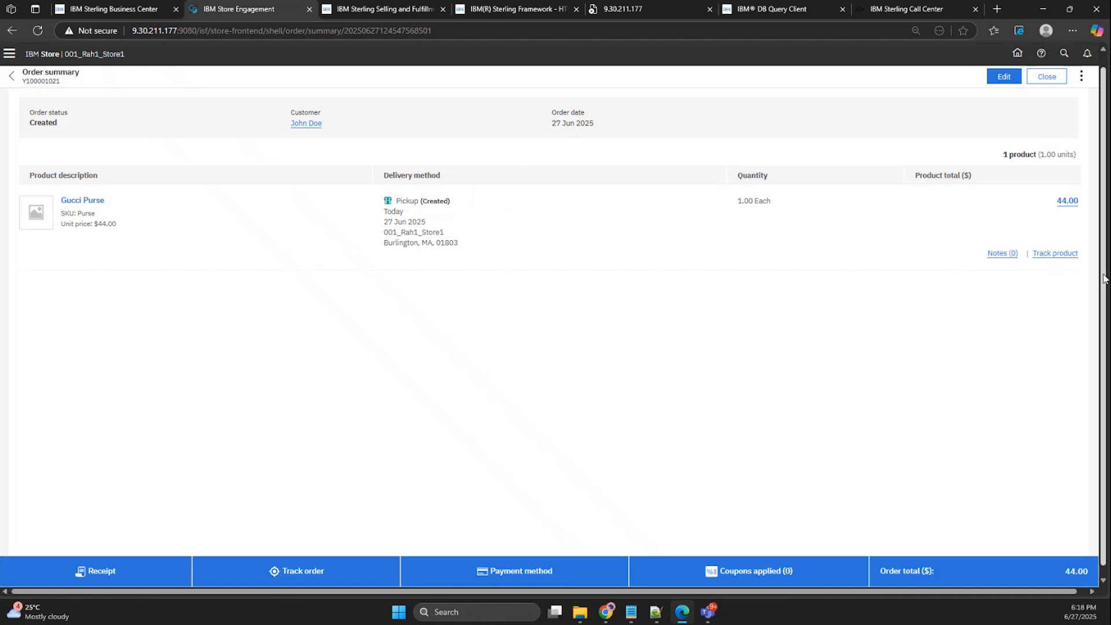
left_click(1056, 255)
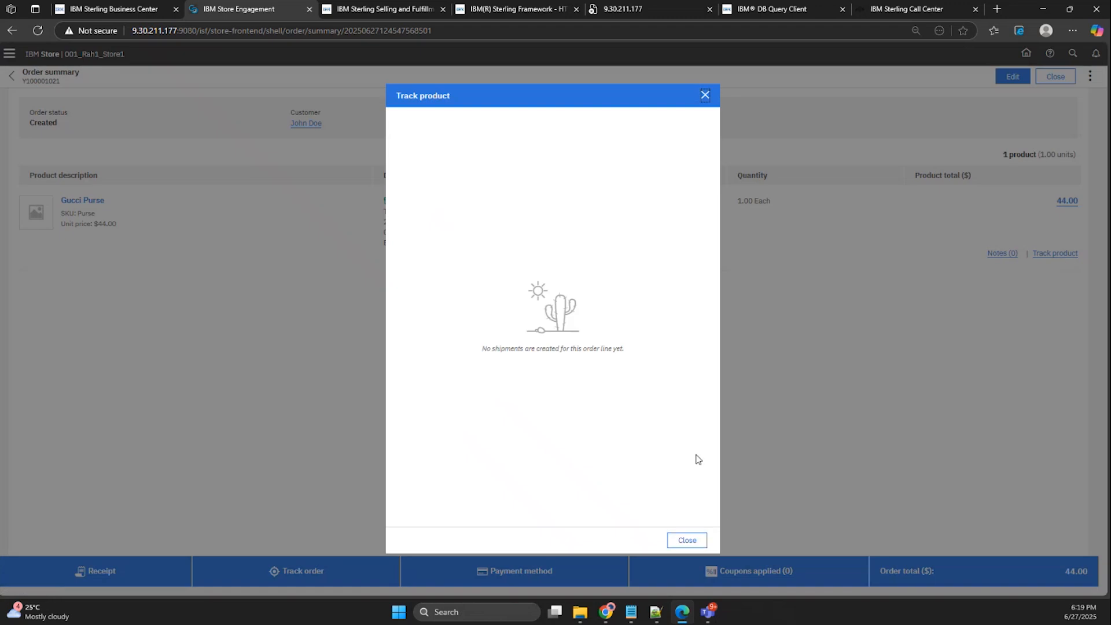
left_click(691, 544)
Copy the order's number from its summary and use it to open the order for picking in Order fulfillment.
double_click(40, 81)
key("ctrl+c")
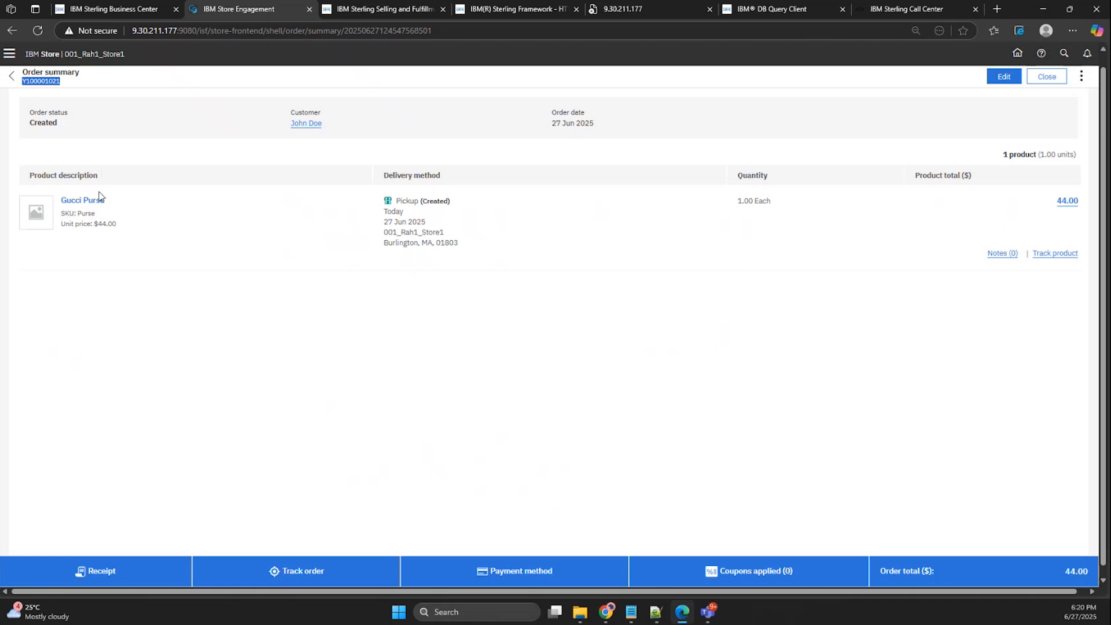
left_click(12, 77)
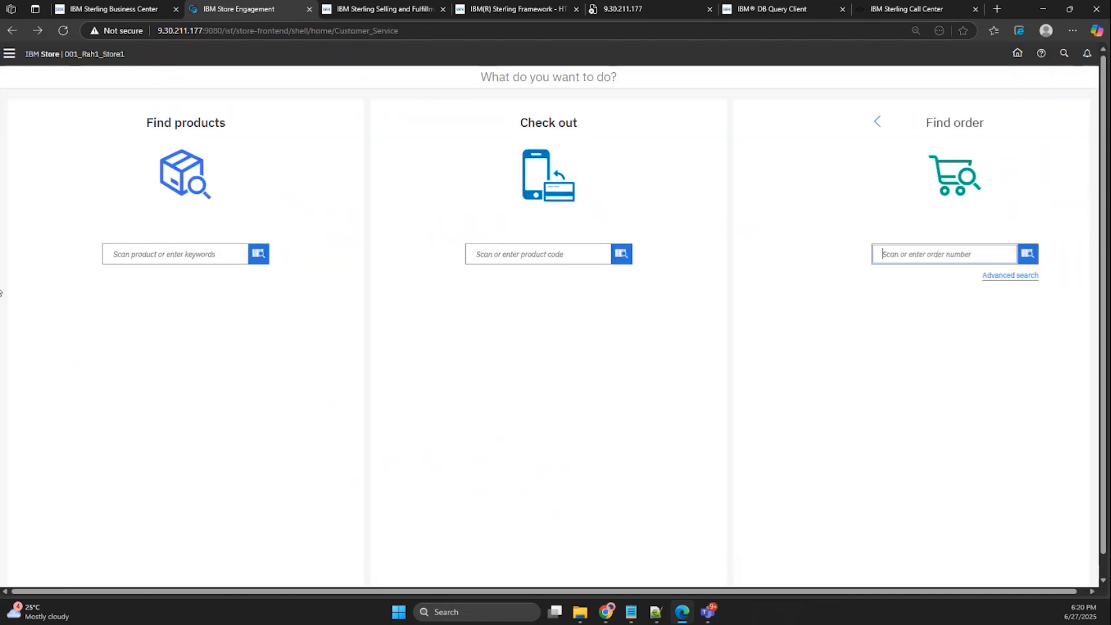
left_click(10, 53)
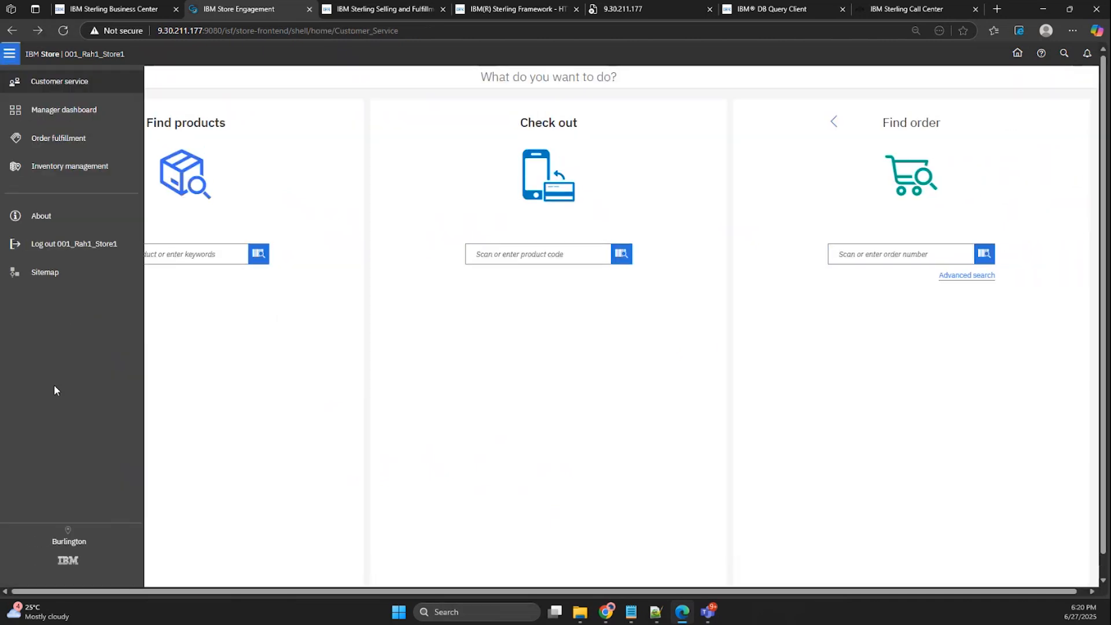
left_click(70, 137)
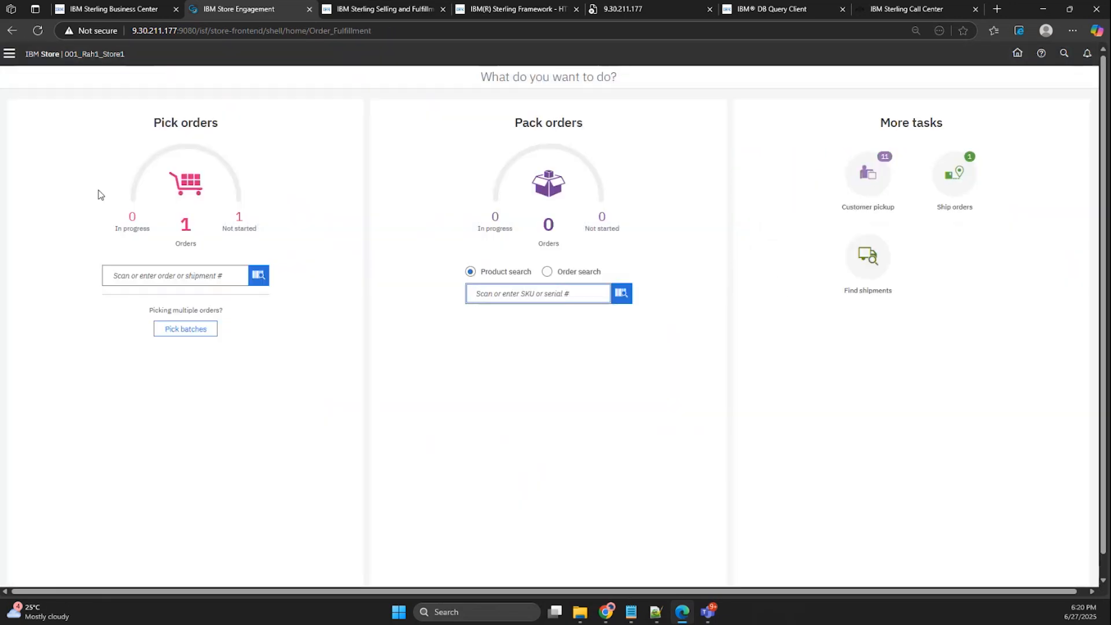
left_click(210, 271)
key("ctrl+v")
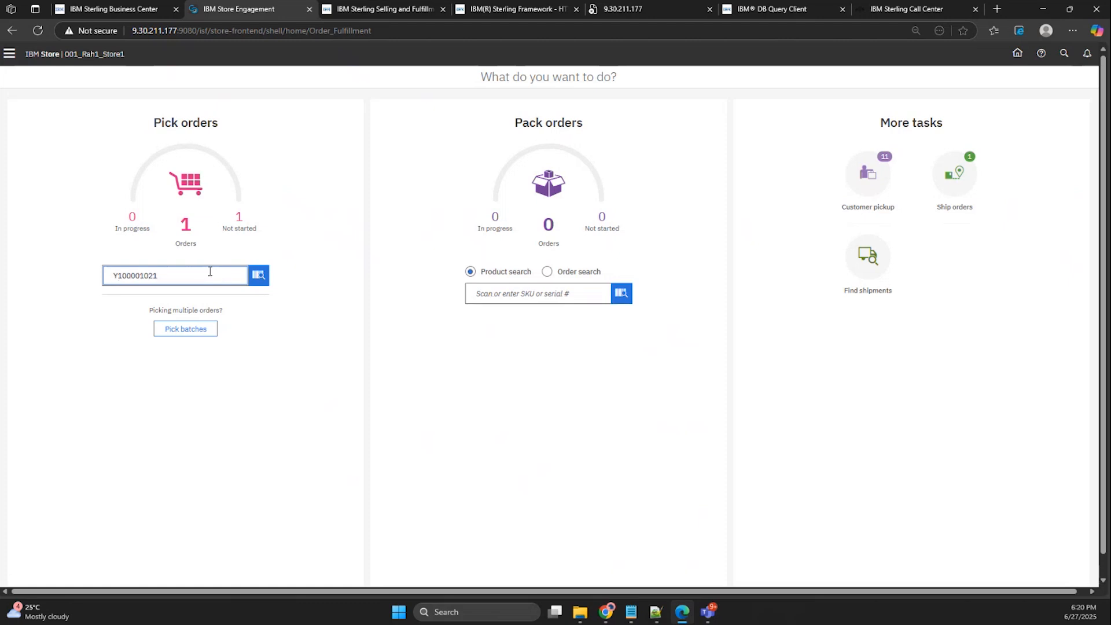
left_click(260, 277)
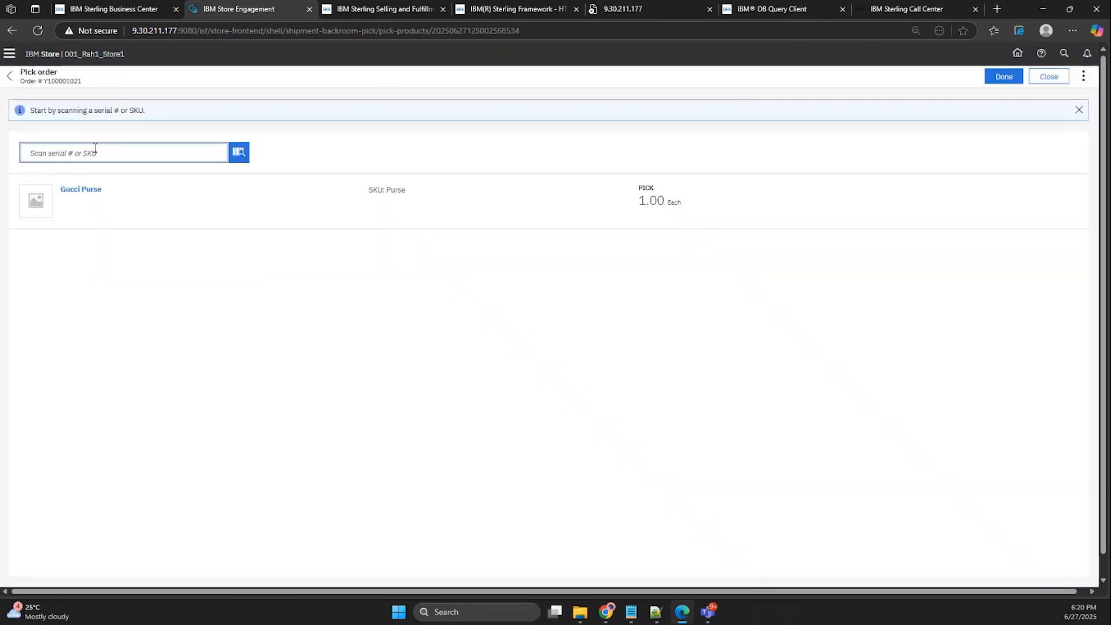
Pick the Gucci Purse by entering SKU Purse, confirm the completed pick and check the picked quantity in the shipment summary.
type("Purse")
left_click(243, 151)
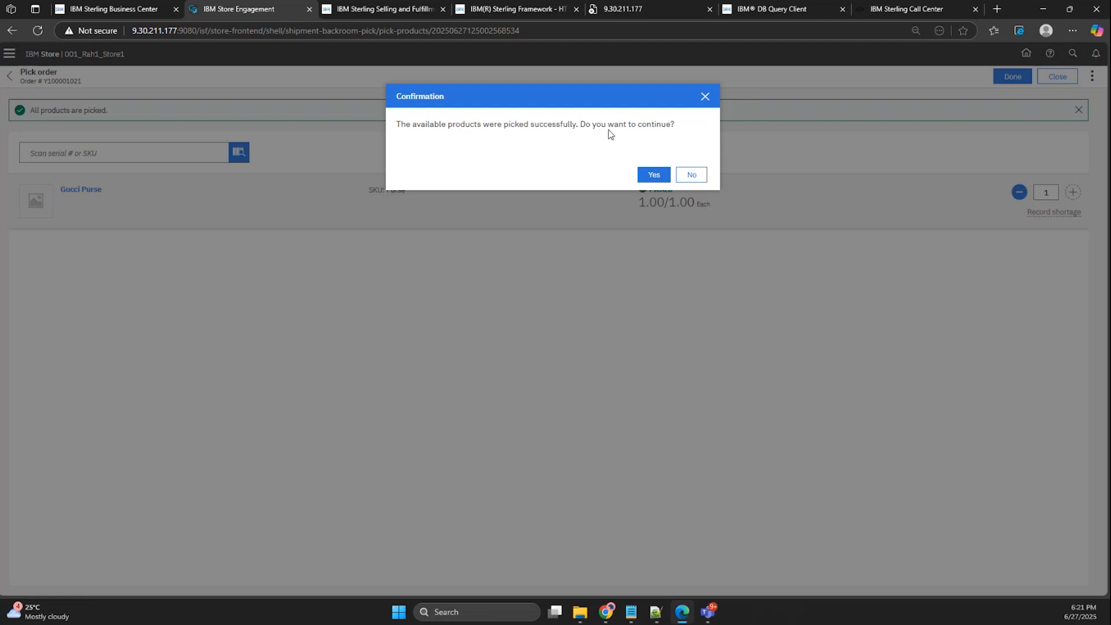
left_click(663, 175)
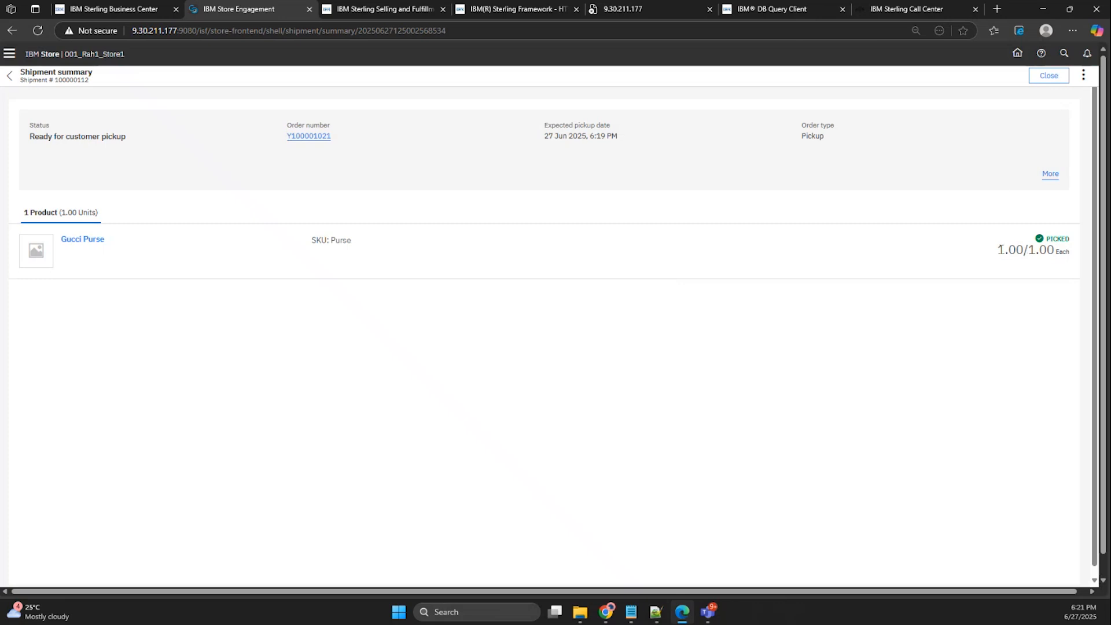
left_click_drag(998, 250, 1053, 250)
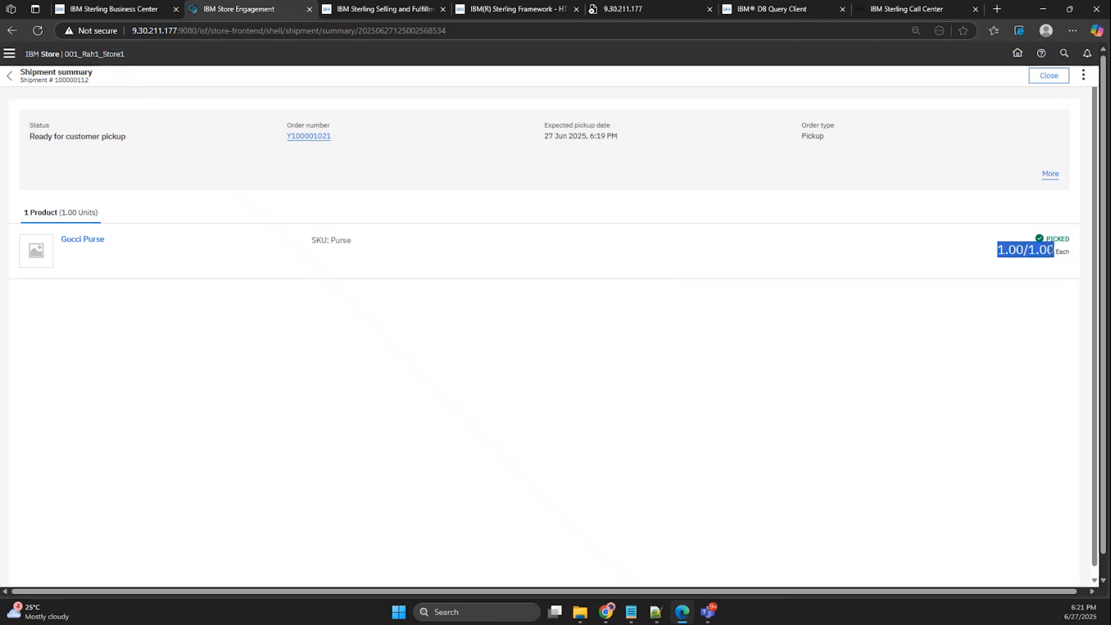
left_click(1015, 276)
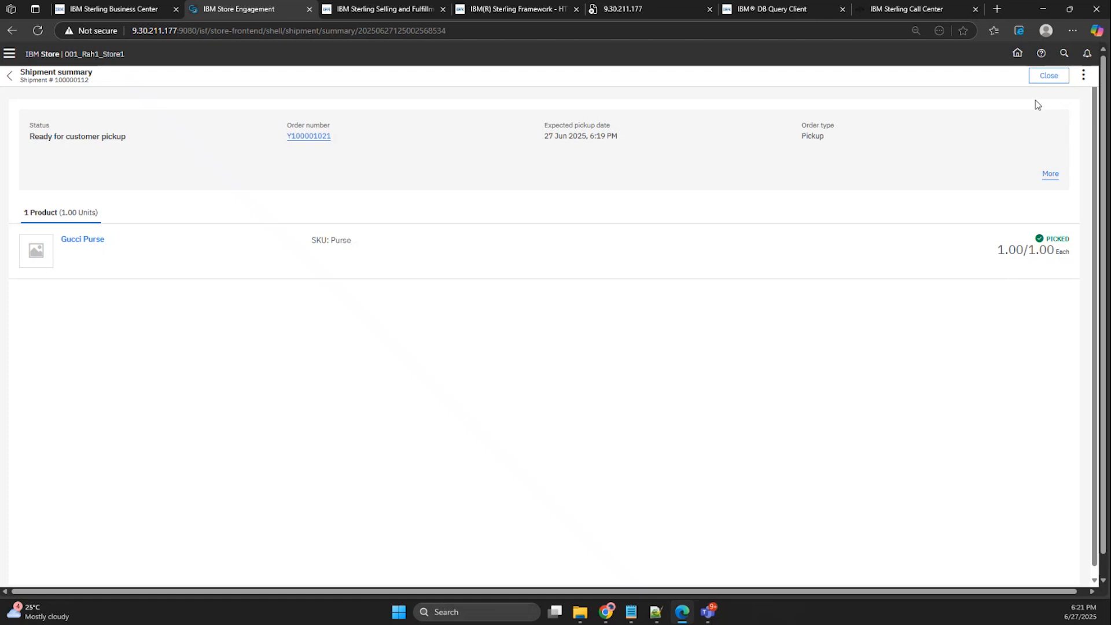
Leave the shipment summary and open the same order for customer pickup using the copied order number.
left_click(1084, 75)
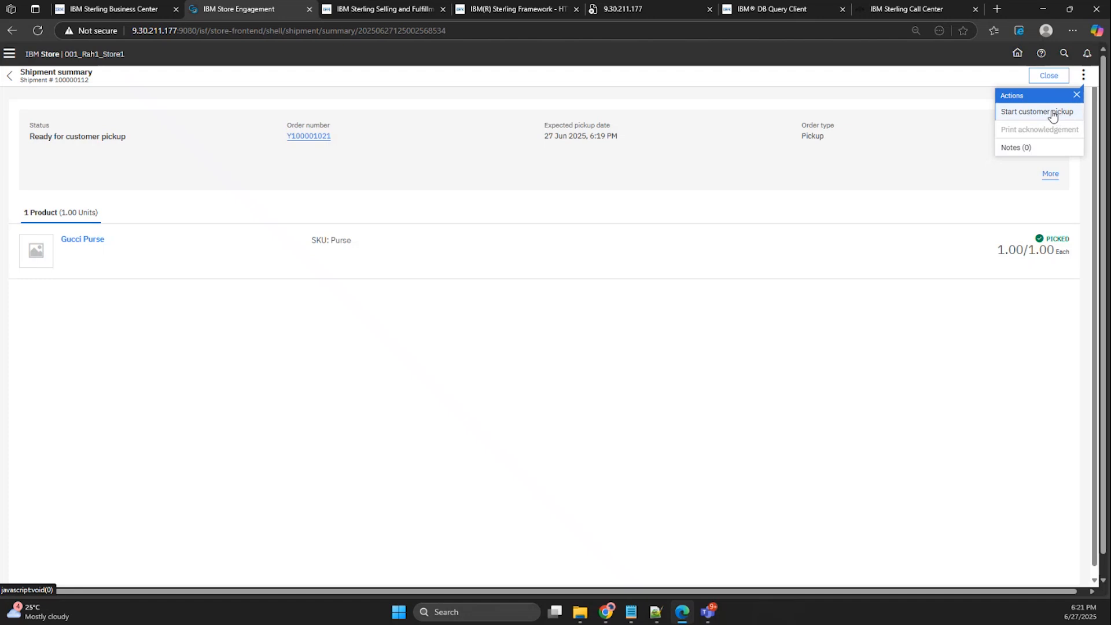
left_click(1061, 80)
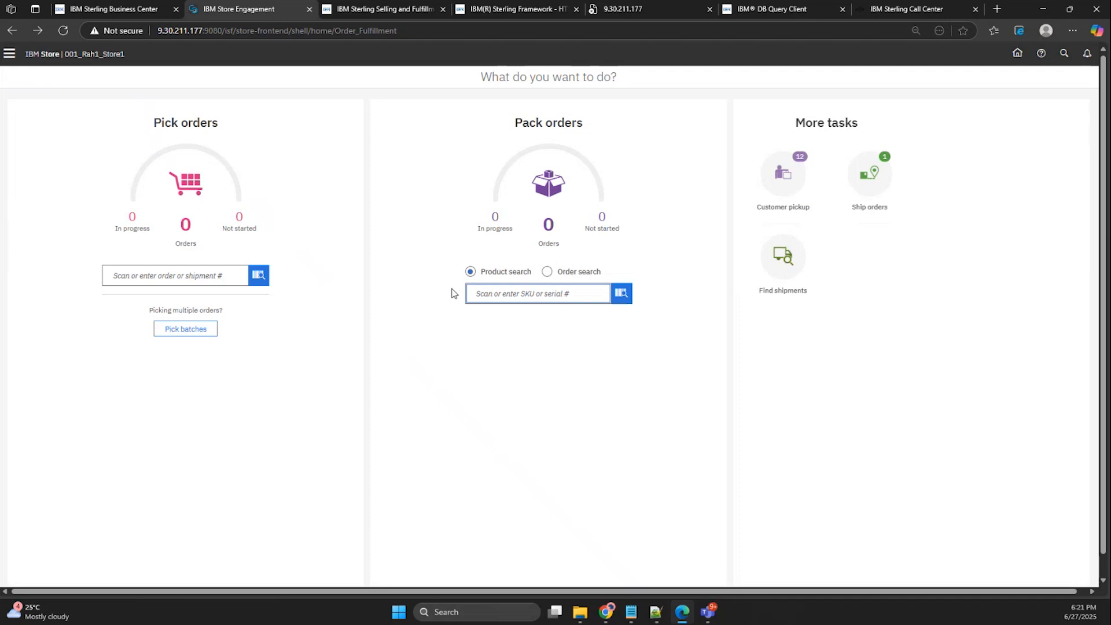
left_click(868, 179)
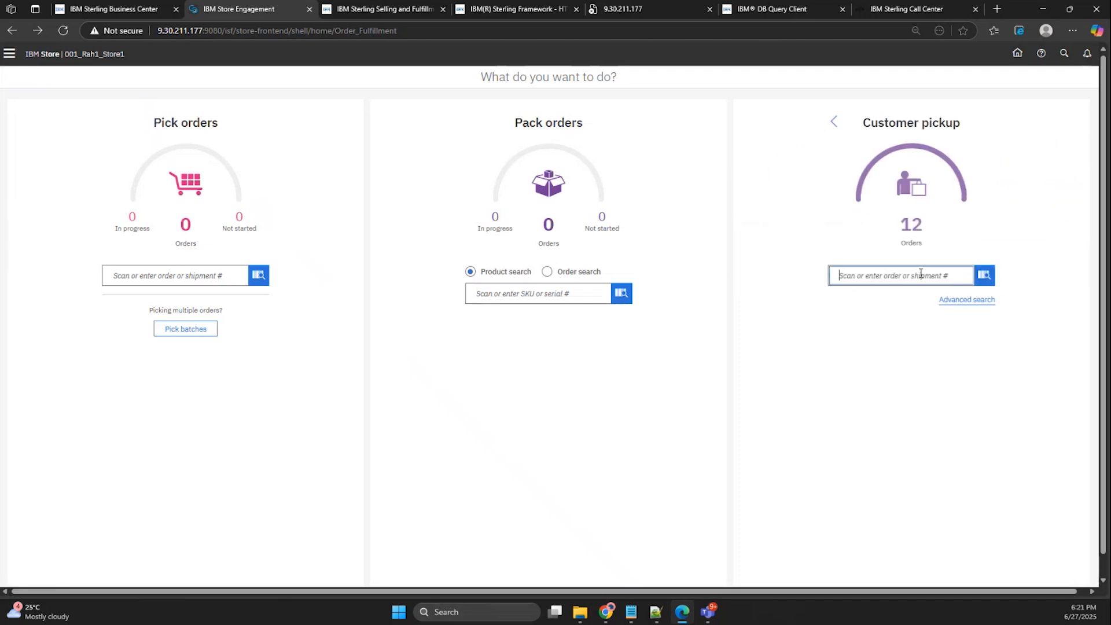
key("ctrl+v")
left_click(984, 275)
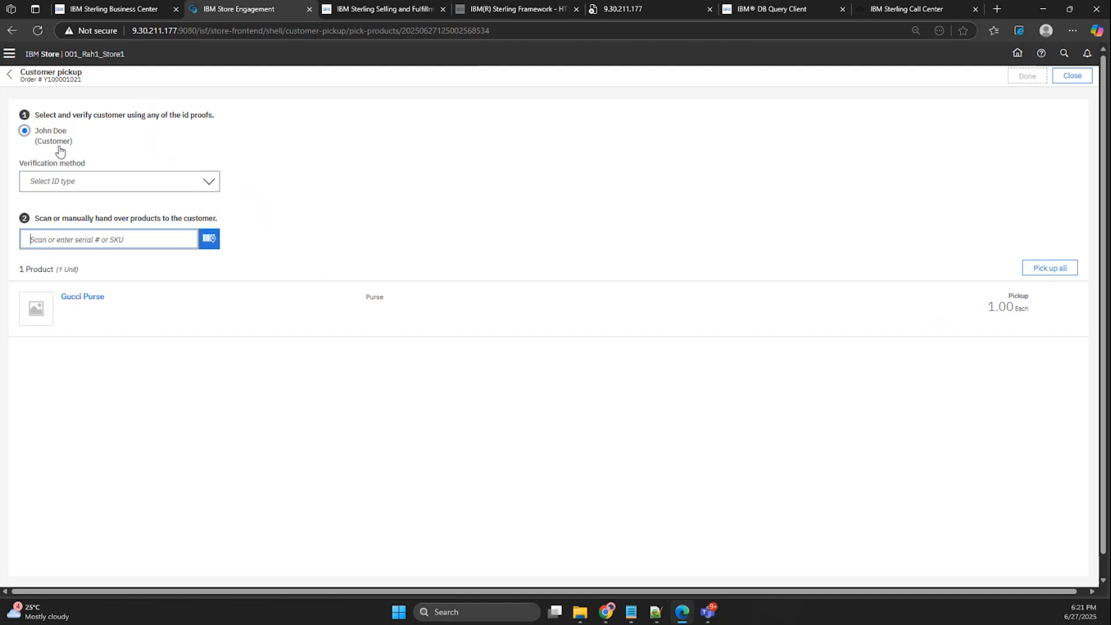
Verify the customer with Customer_Verification, hand over the product with SKU Purse and complete the pickup.
left_click(212, 184)
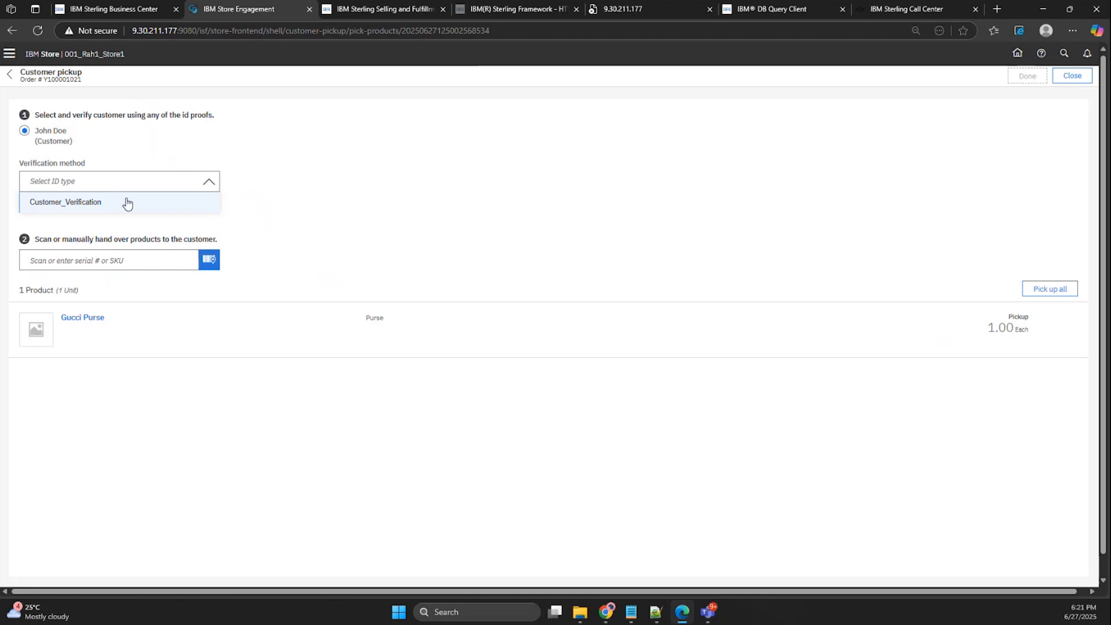
left_click(127, 203)
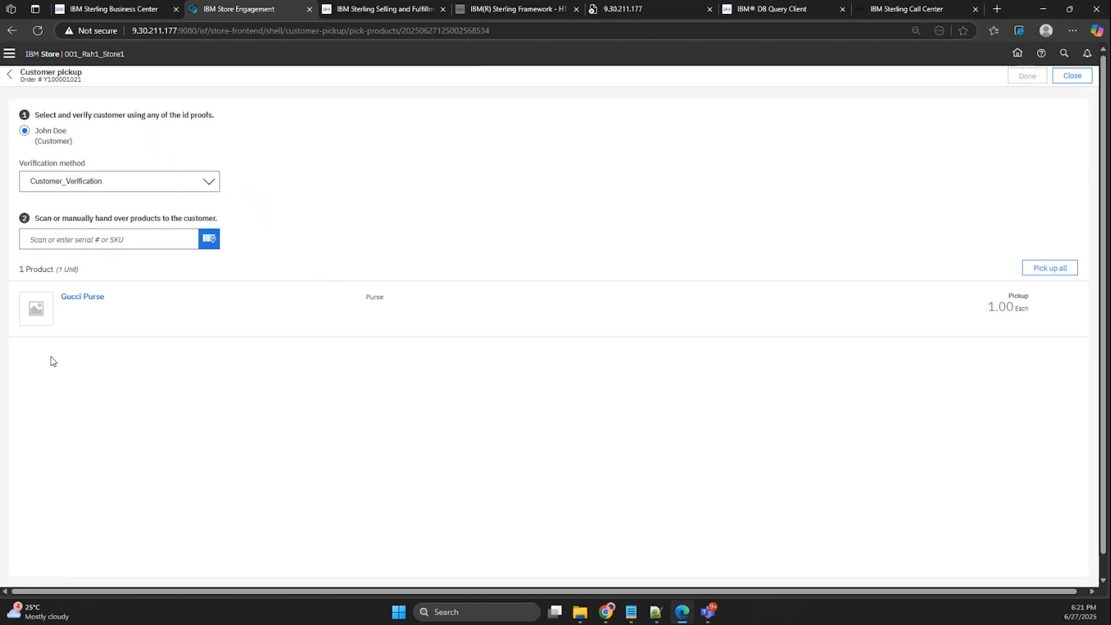
left_click(146, 236)
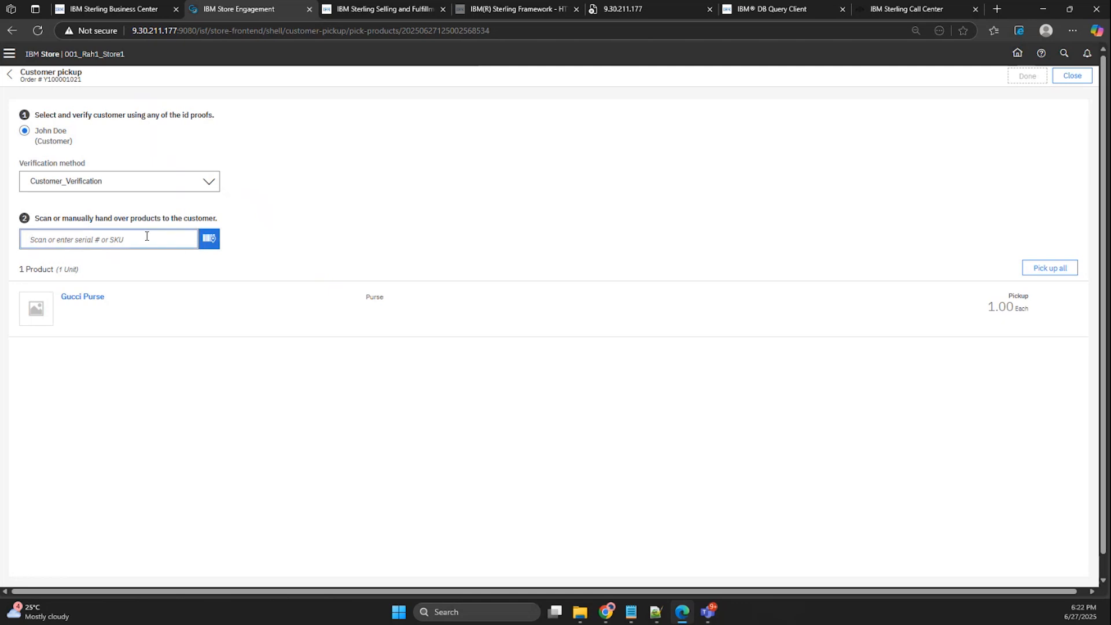
type("Purse")
left_click(209, 239)
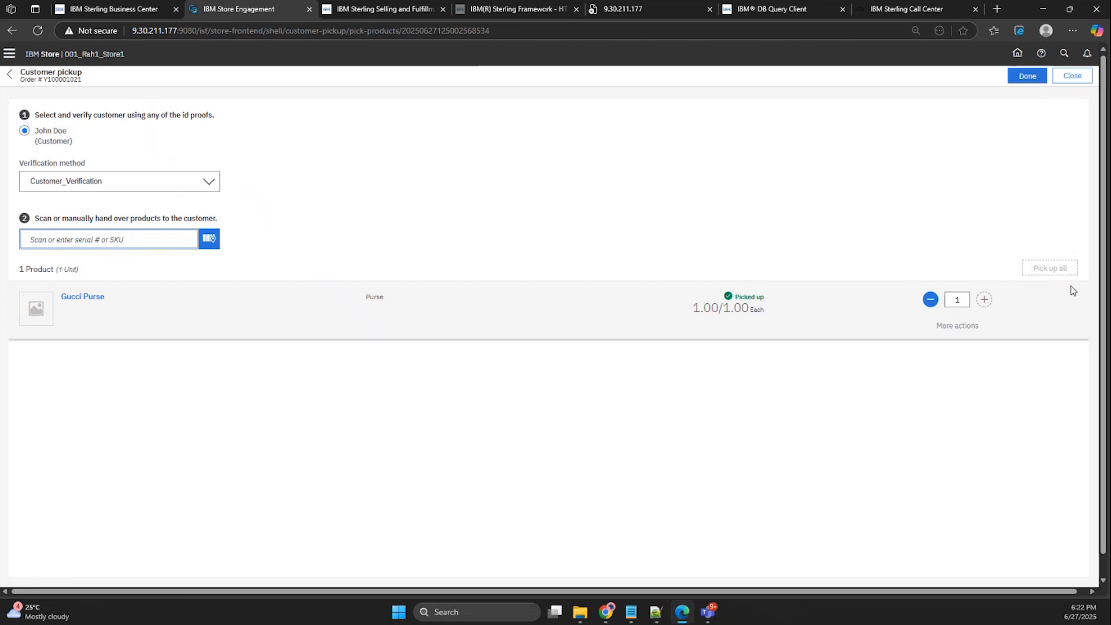
left_click(1021, 79)
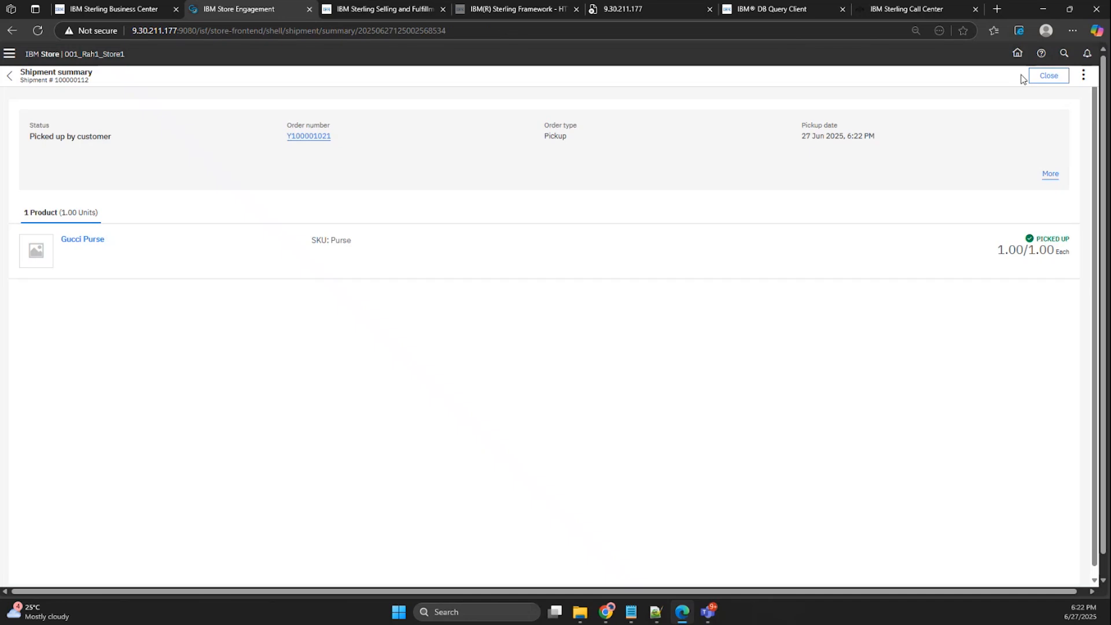
Examine the additional details of the picked-up shipment and close its summary.
left_click(1045, 173)
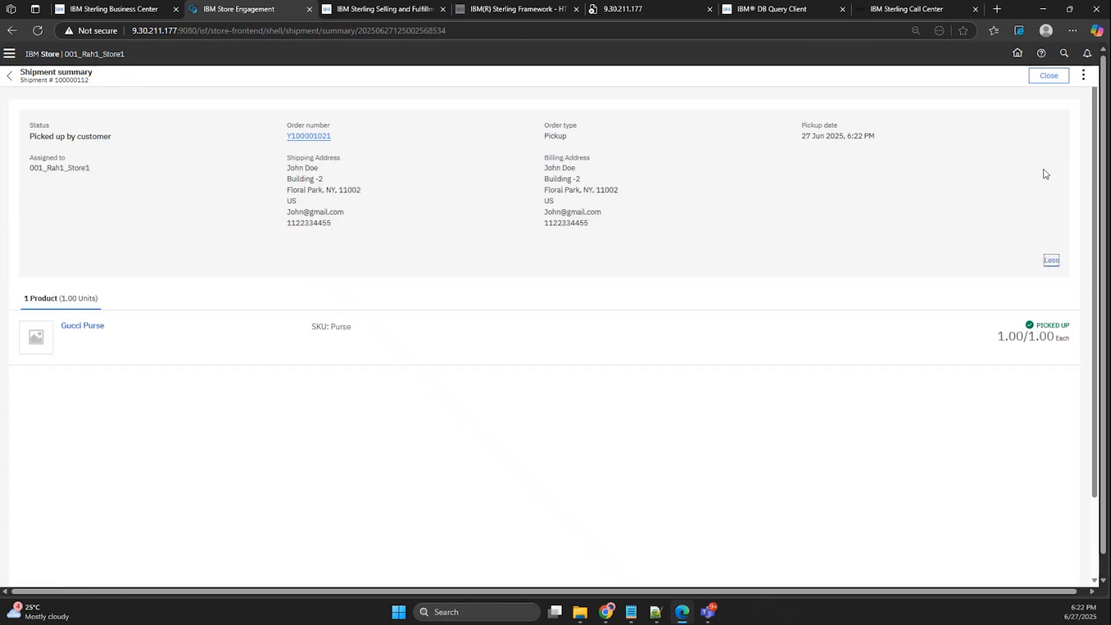
left_click(1049, 76)
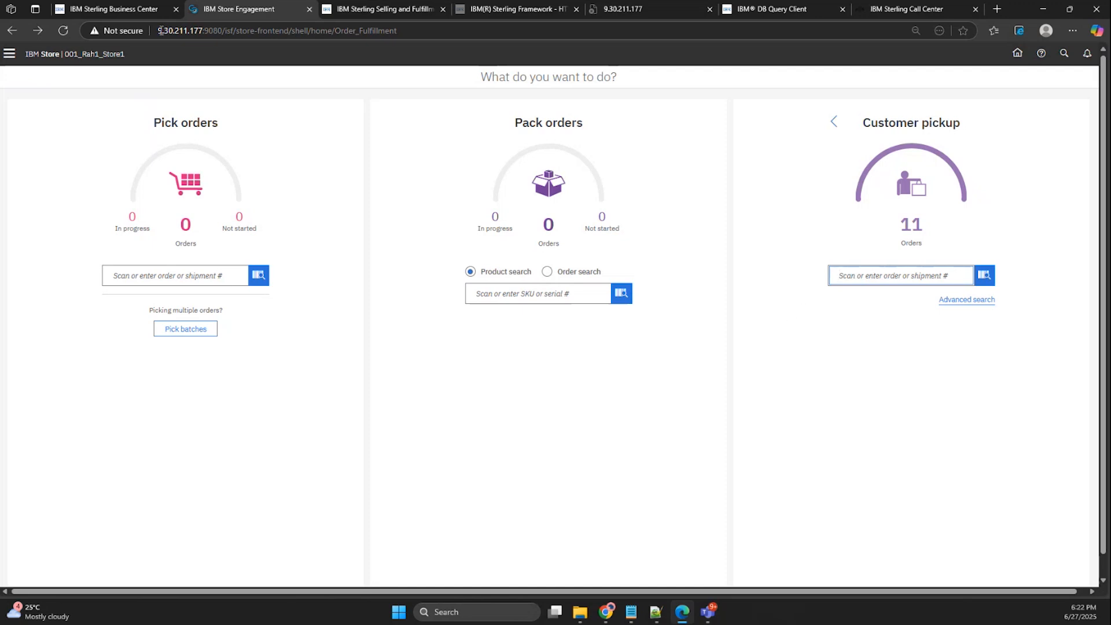
Show the store application's list of work areas.
left_click(8, 55)
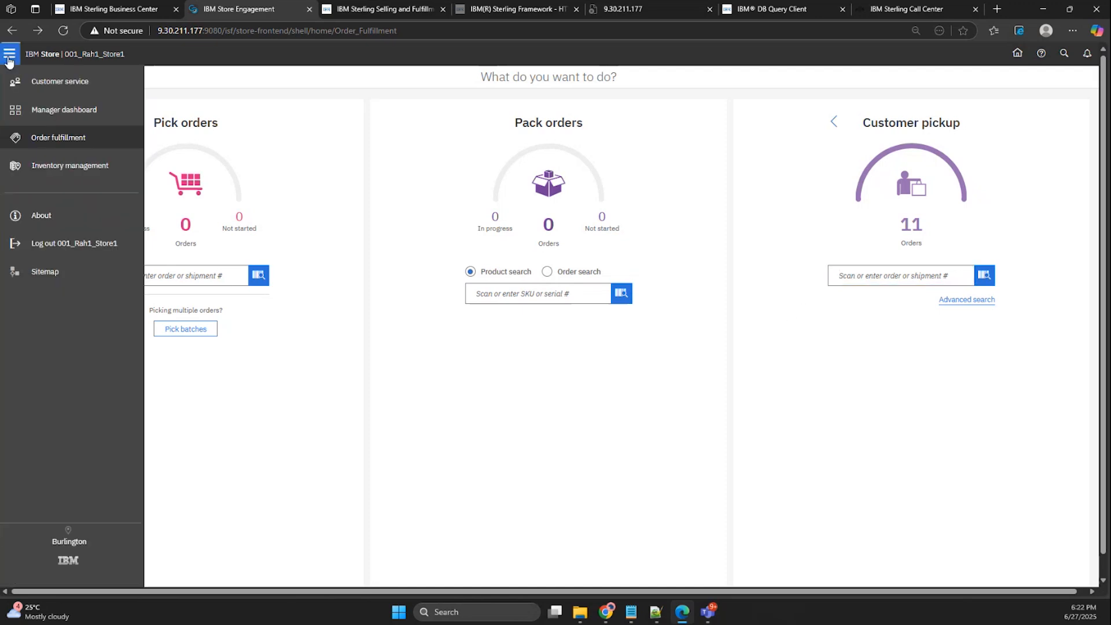